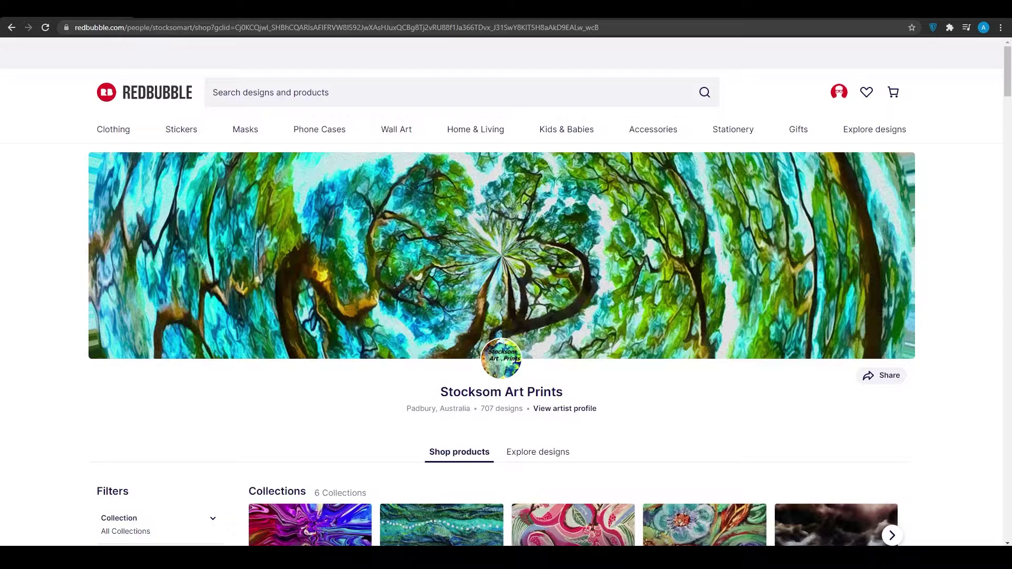
- Examine the product listings and filter options in the Stocksom Art Prints shop
mouse_move(107, 138)
scroll(242, 142, down, 8)
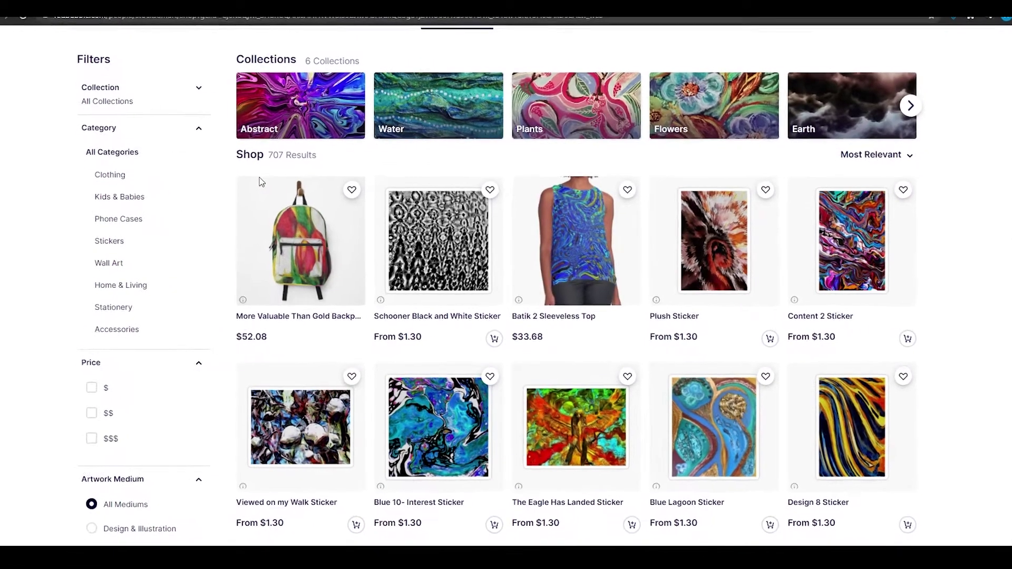
scroll(260, 178, down, 5)
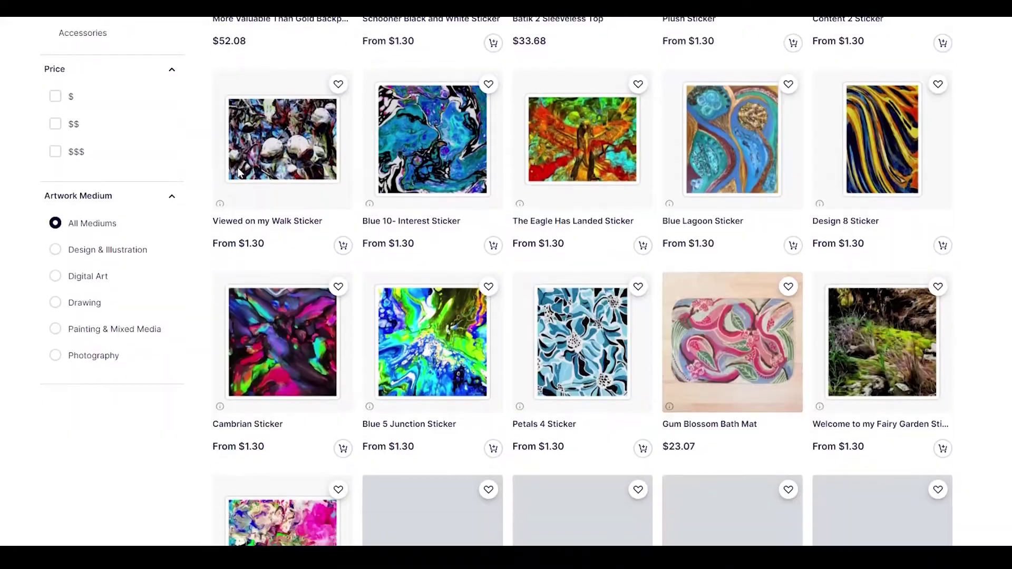
scroll(238, 166, down, 6)
scroll(230, 171, up, 12)
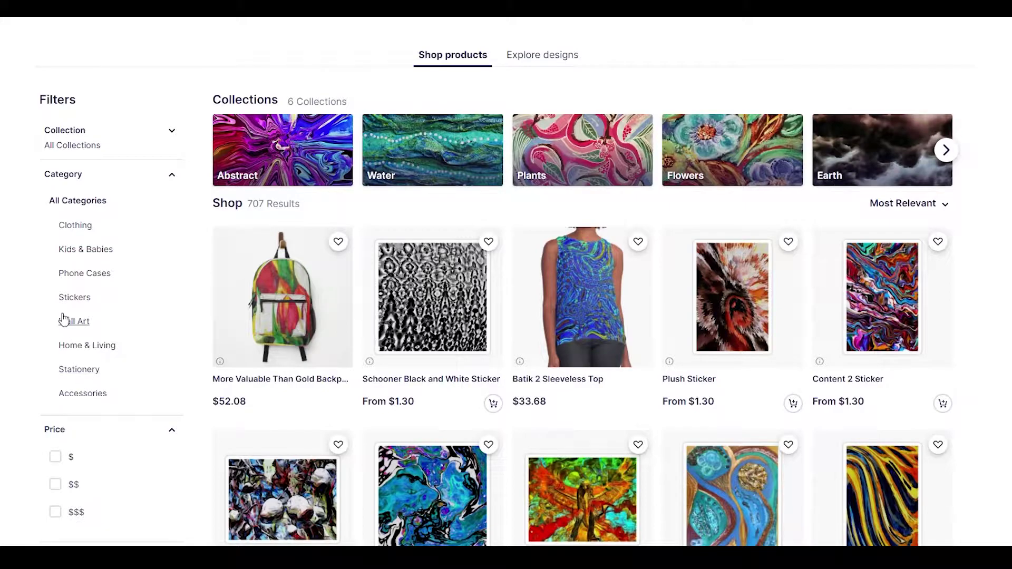
- Filter the shop's products to the Clothing category and look through the listed items
click(77, 228)
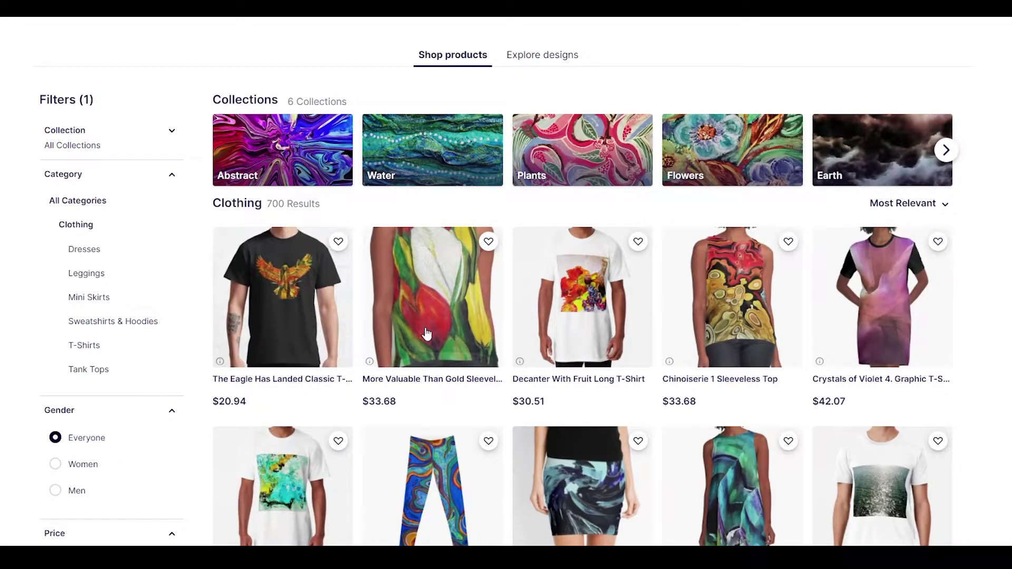
scroll(427, 333, down, 6)
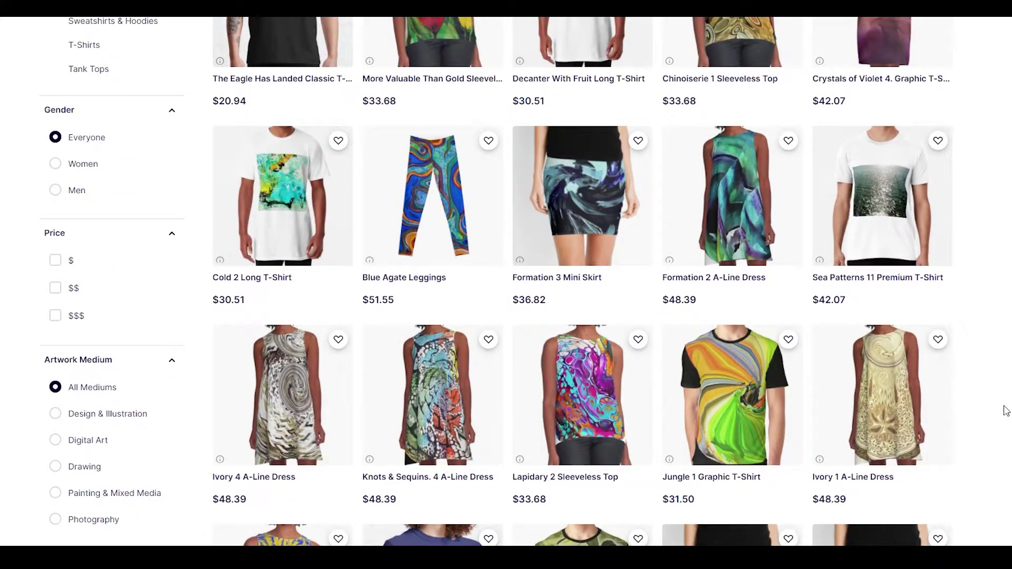
scroll(1001, 409, down, 2)
scroll(991, 409, down, 4)
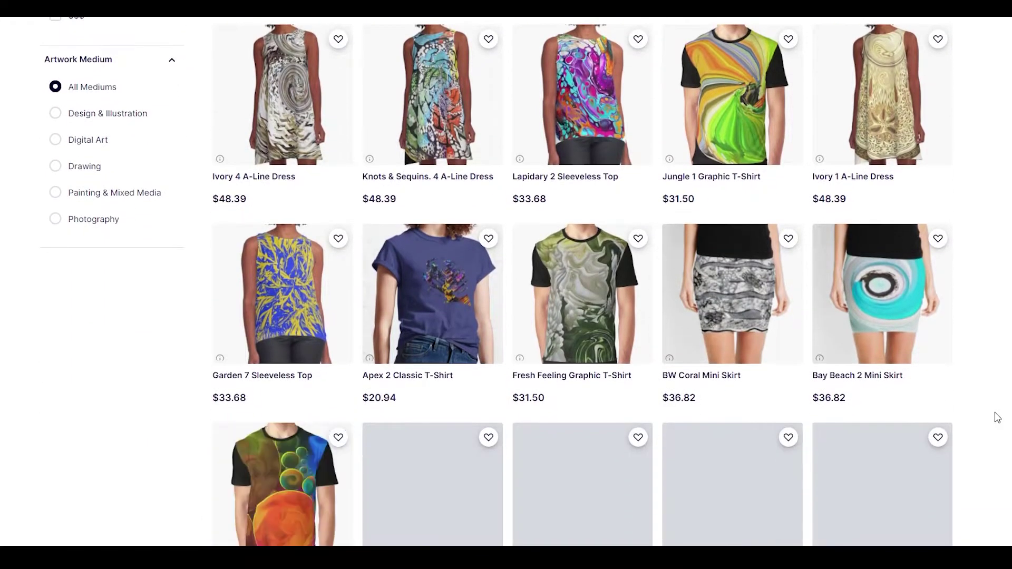
scroll(961, 408, down, 1)
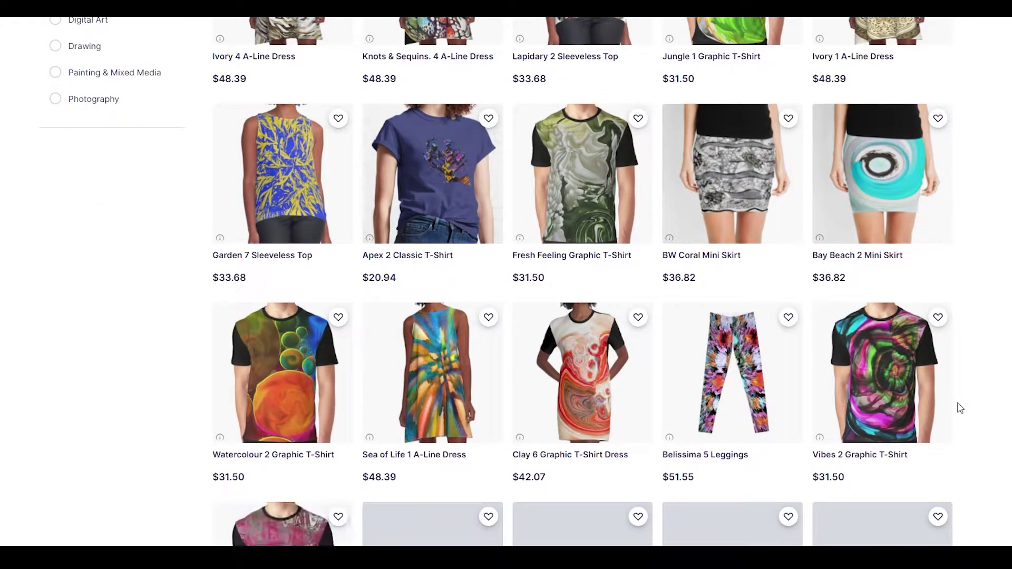
scroll(960, 408, down, 2)
scroll(960, 409, down, 2)
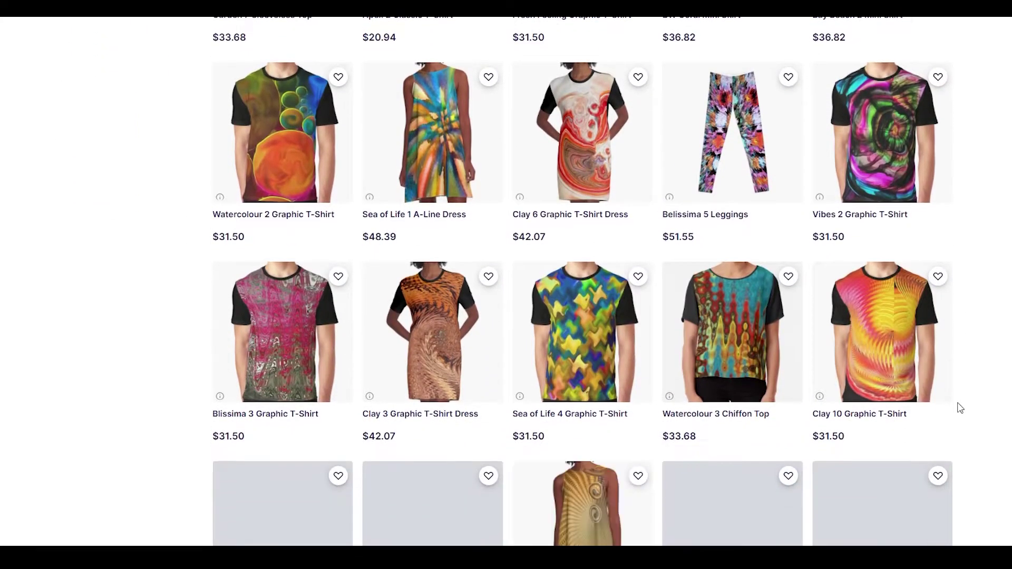
scroll(960, 409, down, 2)
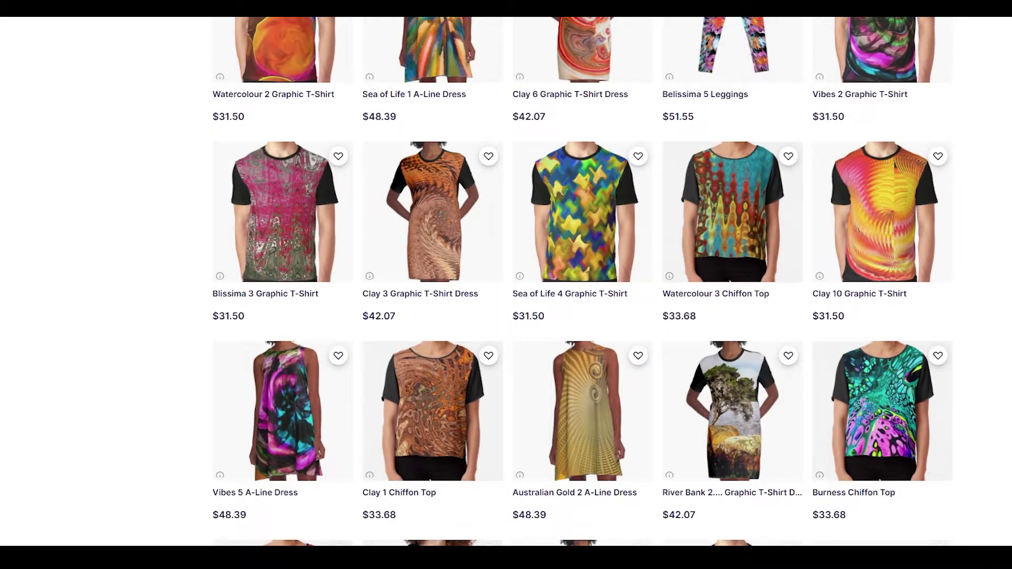
scroll(582, 282, up, 15)
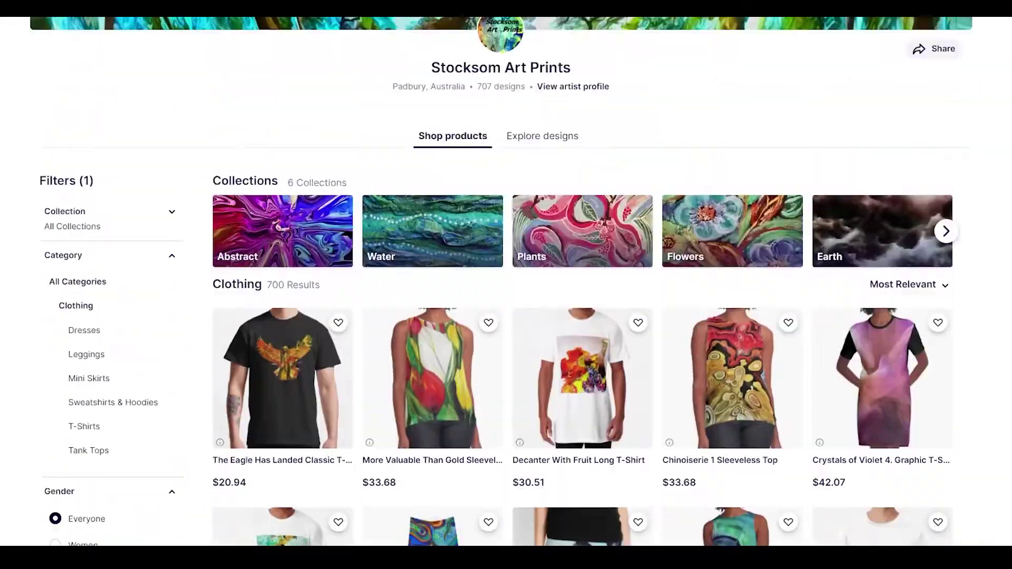
- Look over the Redbubble home page and start signing up for an account
scroll(501, 284, up, 5)
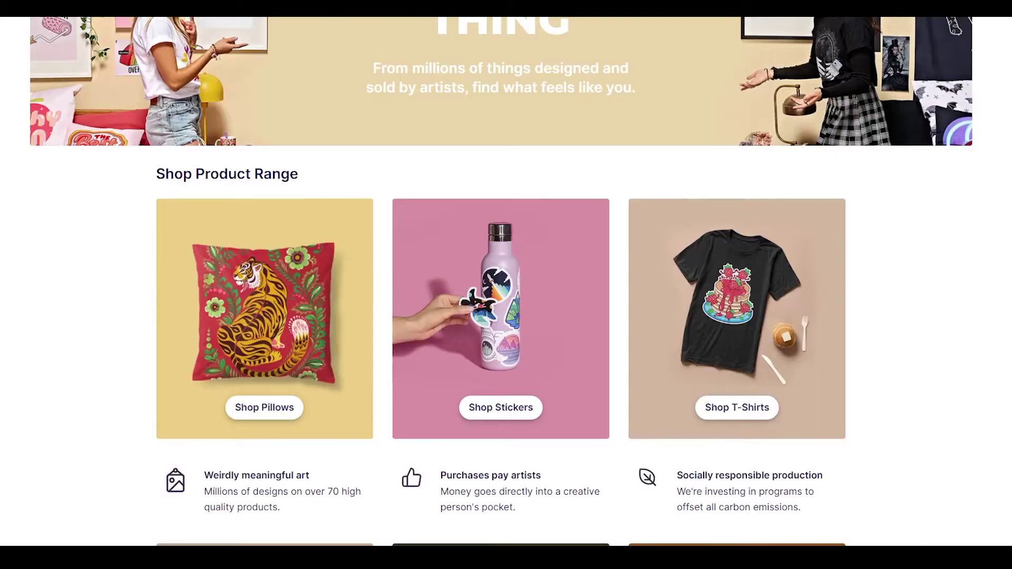
scroll(500, 285, up, 5)
scroll(506, 285, down, 4)
scroll(506, 285, up, 4)
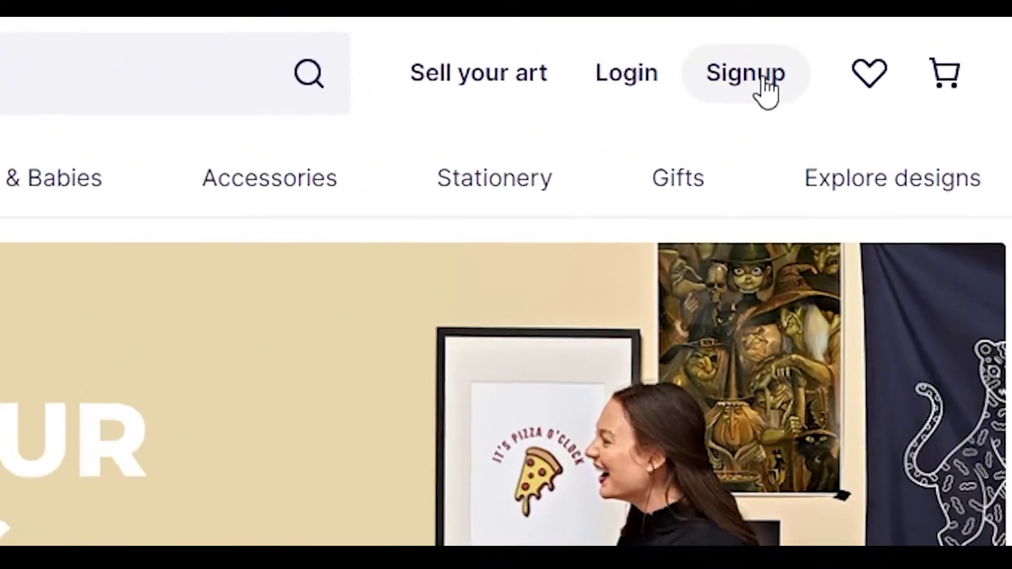
click(765, 87)
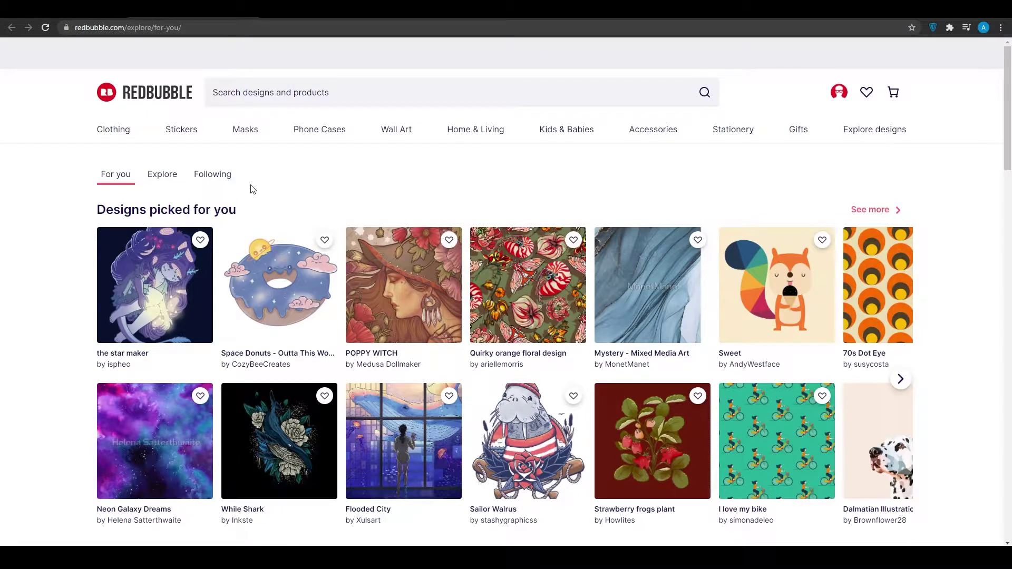
- Look through the designs picked for you and start selling art from the account options
scroll(253, 187, down, 2)
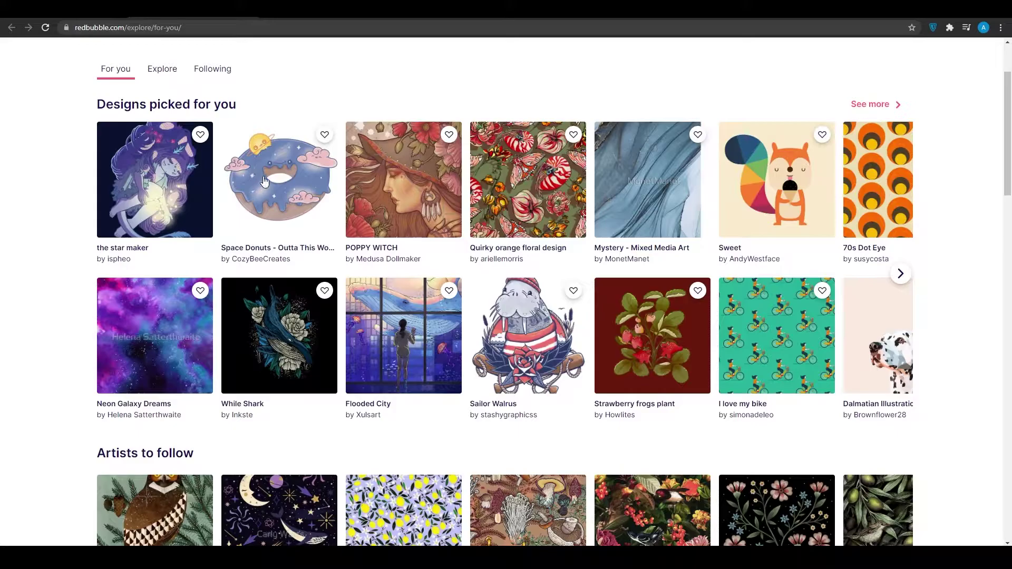
scroll(258, 179, down, 8)
scroll(442, 360, up, 10)
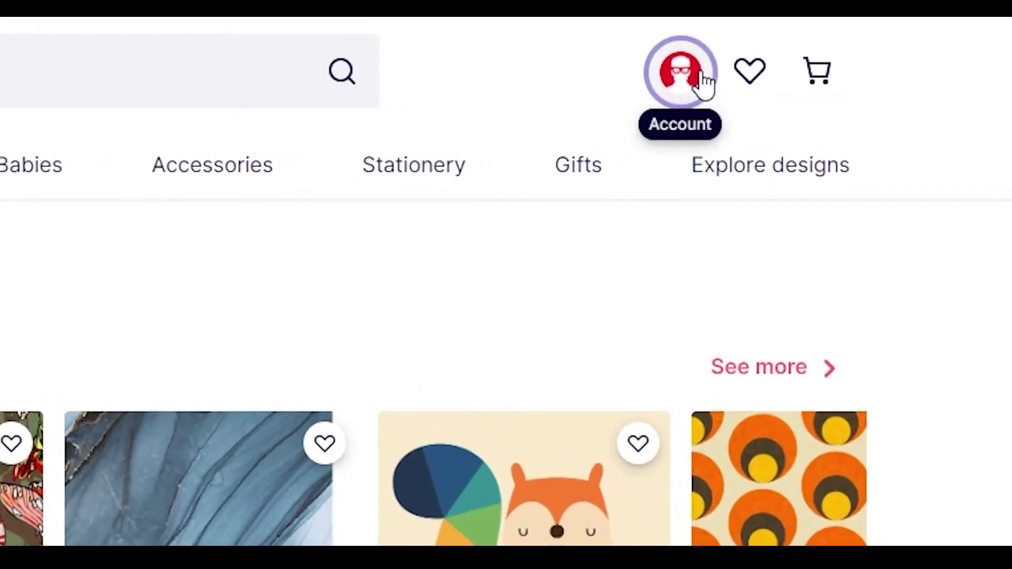
click(838, 91)
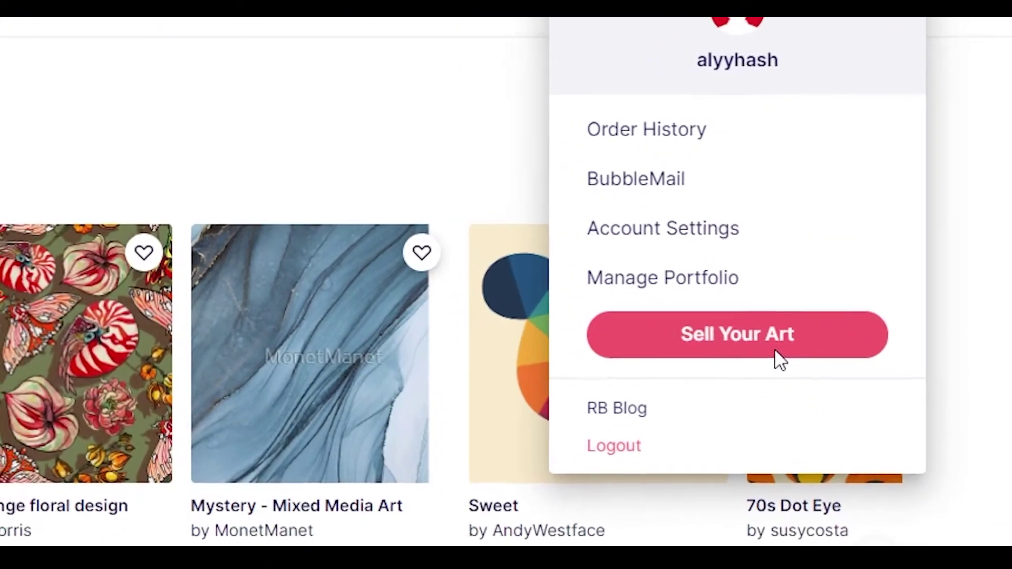
click(723, 376)
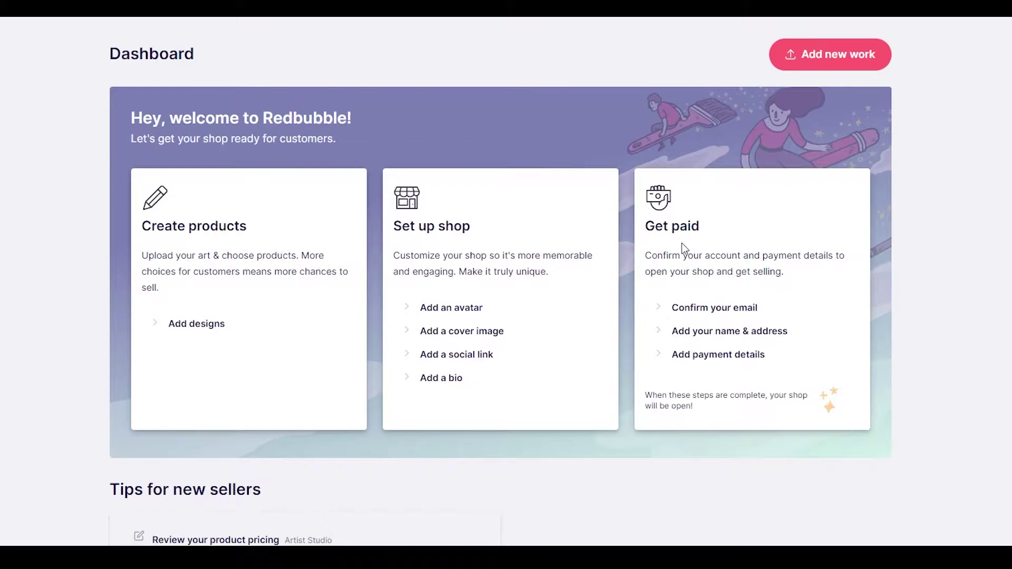
- Review the seller dashboard, start adding a design, and upload the picture of the crowned cat as new work
scroll(363, 277, down, 5)
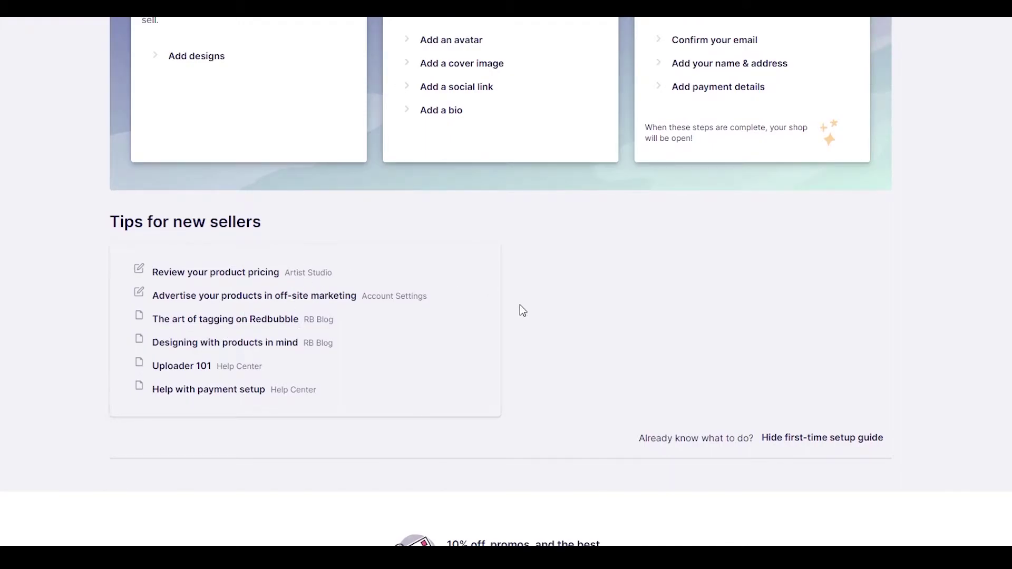
scroll(519, 305, down, 5)
scroll(527, 302, up, 10)
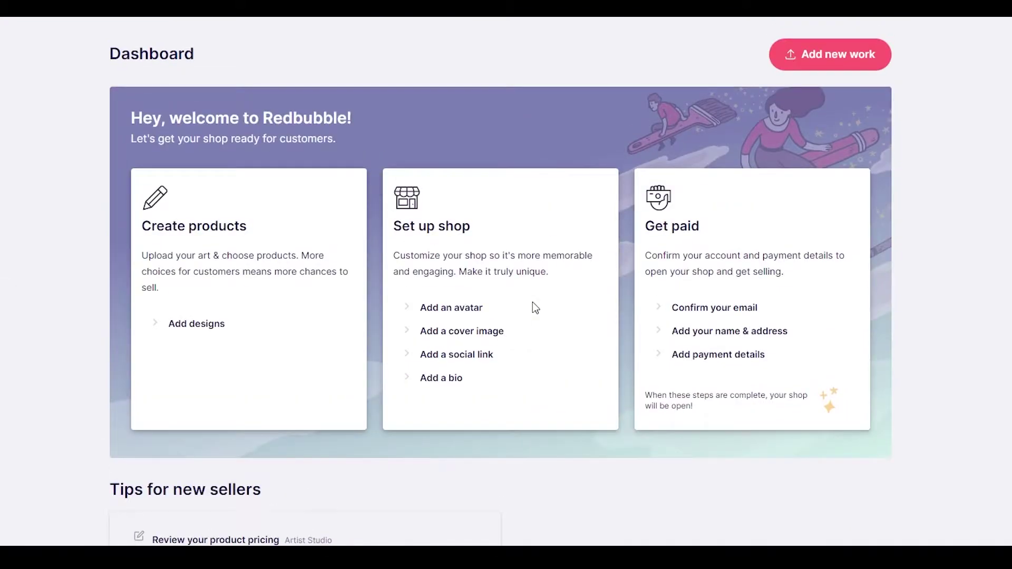
click(216, 333)
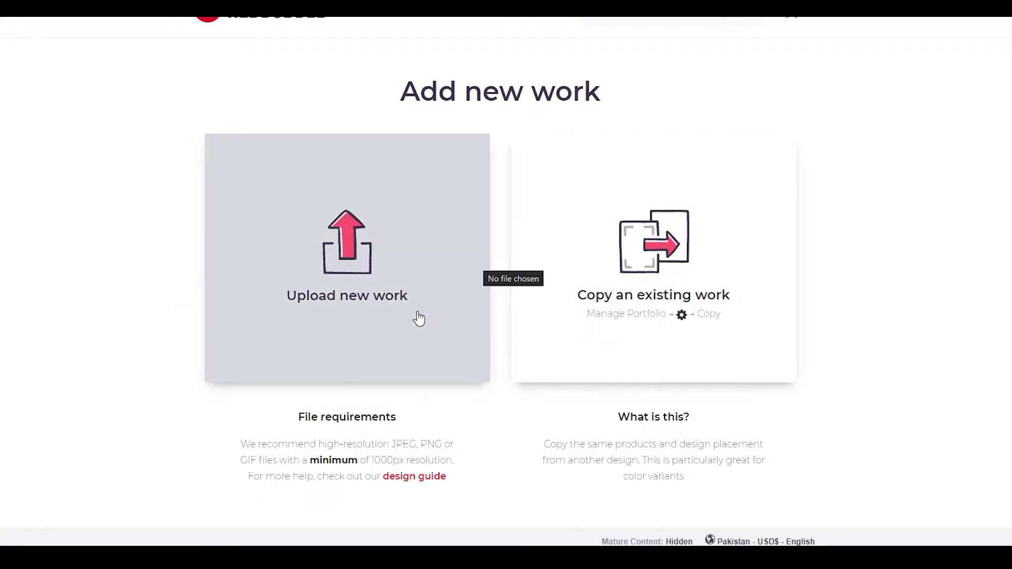
click(416, 317)
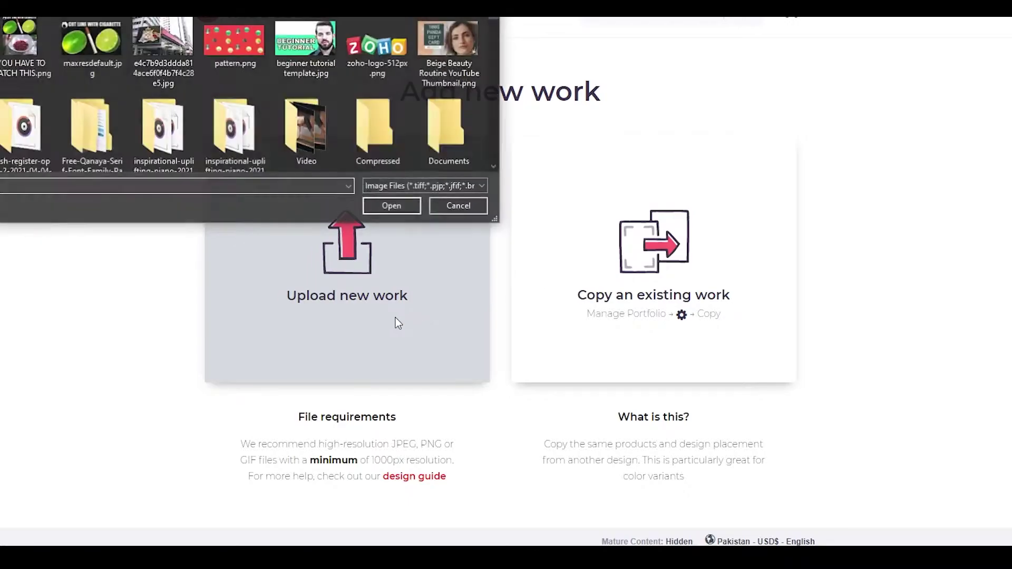
scroll(377, 68, down, 5)
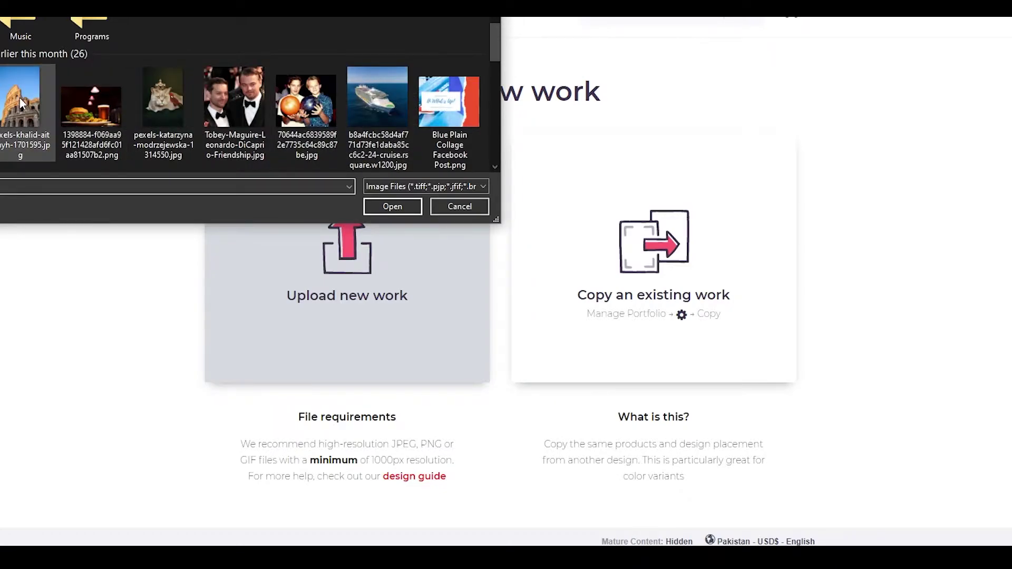
double_click(149, 90)
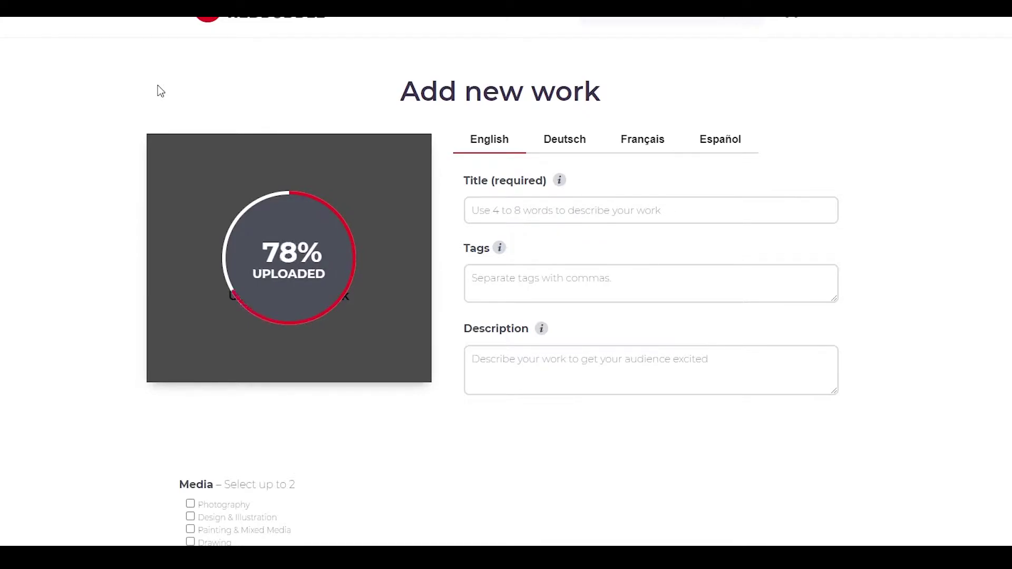
- Title the work "CAT QUEEN" and enter the tags "cats queen luxury kins cat queen royal", accepting the suggested spelling "cat queen"
click(720, 216)
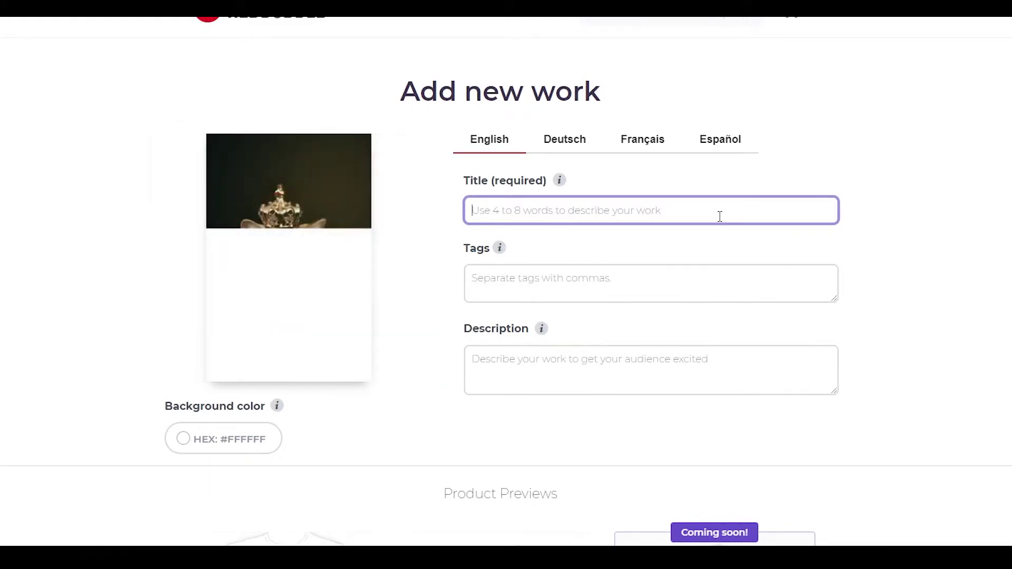
text(CAT QUEEN)
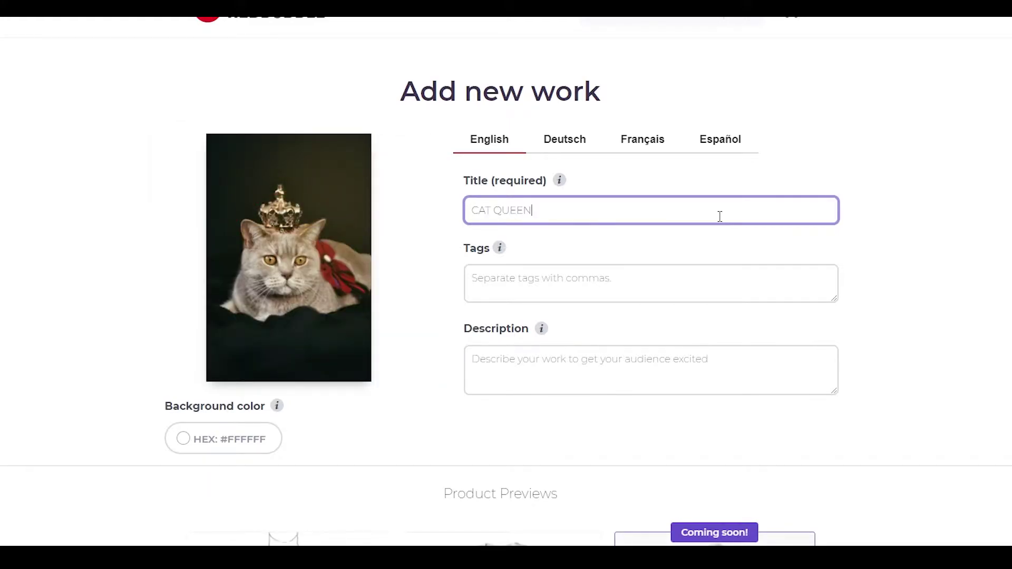
click(574, 303)
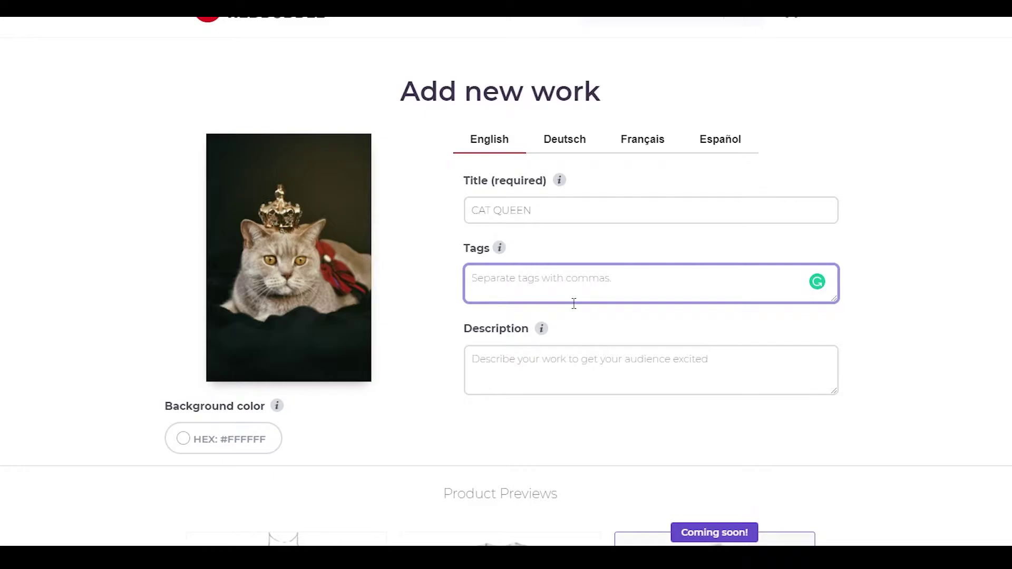
text(cats )
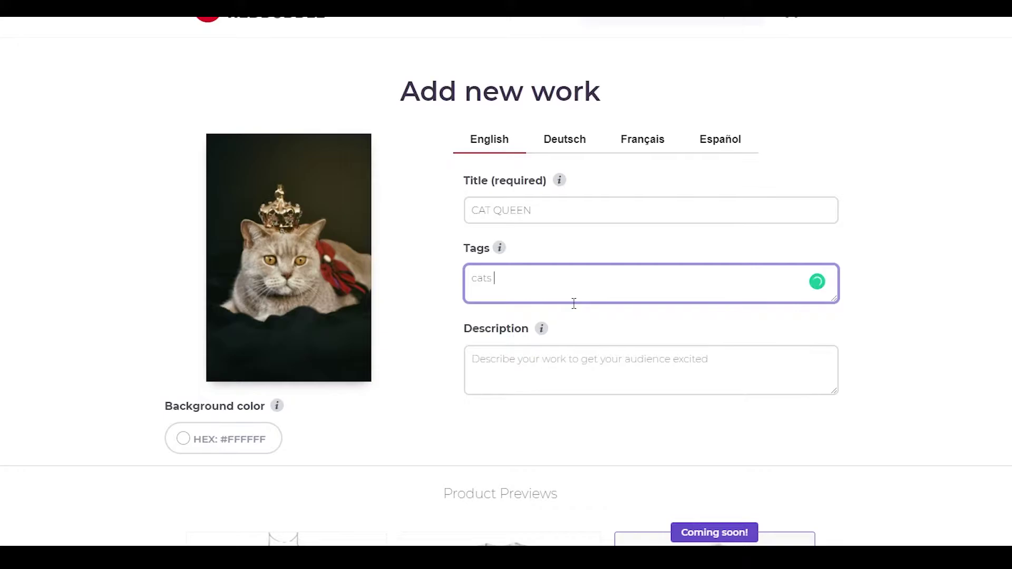
text(queen luxuru kind)
key(BackSpace)
text(y)
key(End)
key(BackSpace)
text(s catqueen )
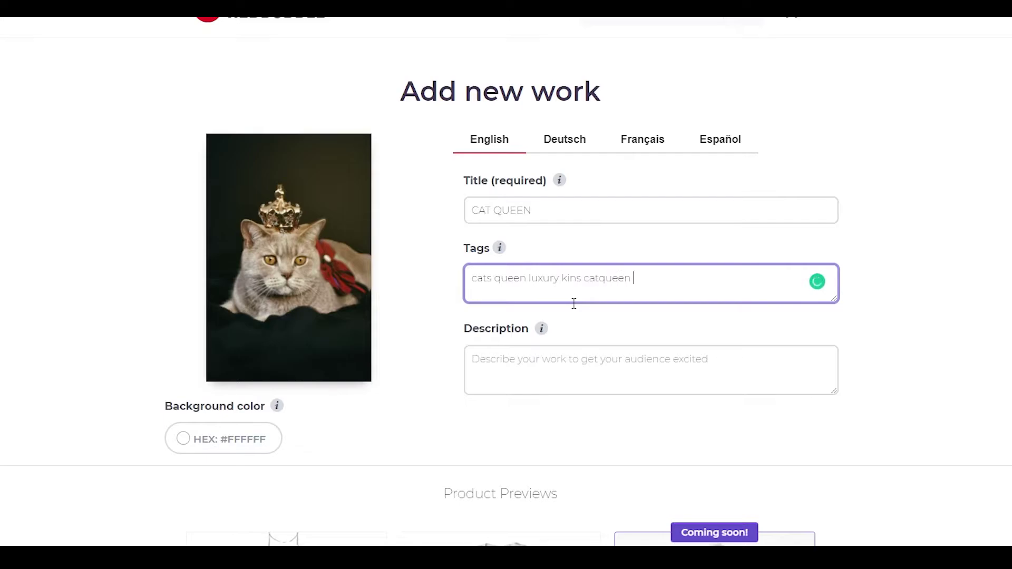
text(royal)
click(611, 279)
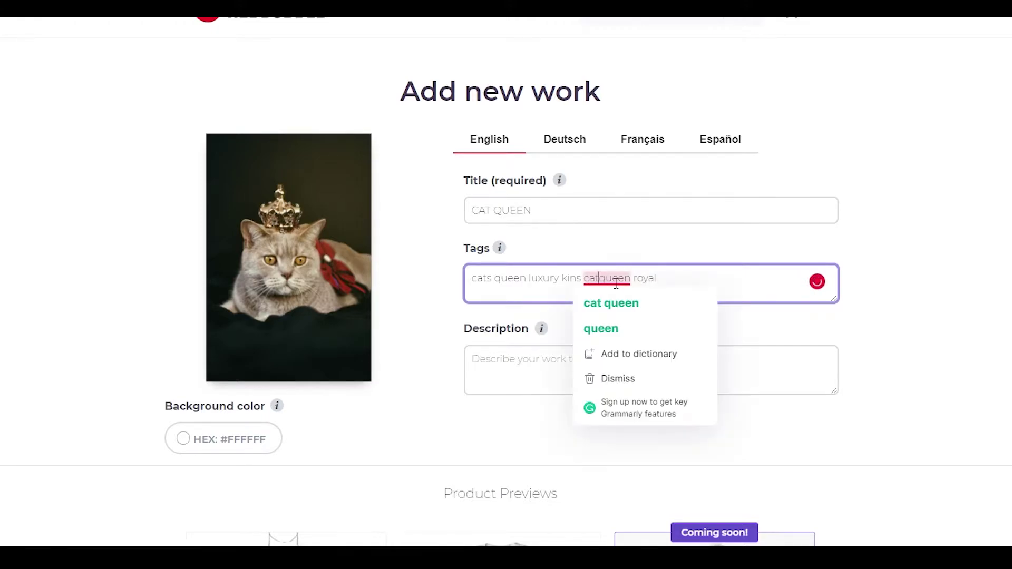
click(612, 301)
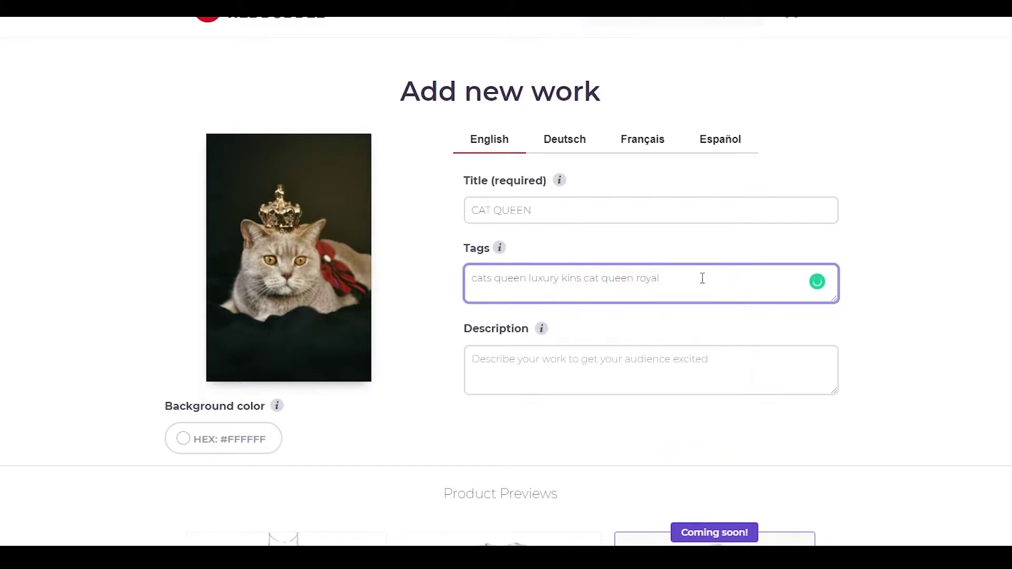
- Enter "Introducing the CAT QUEEN" as the work's description
scroll(702, 278, down, 2)
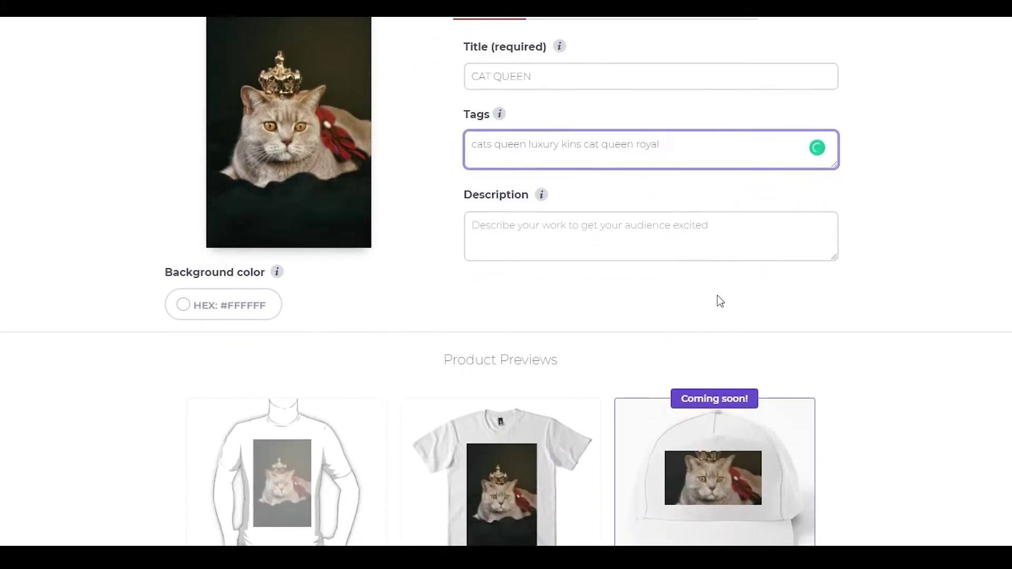
click(628, 236)
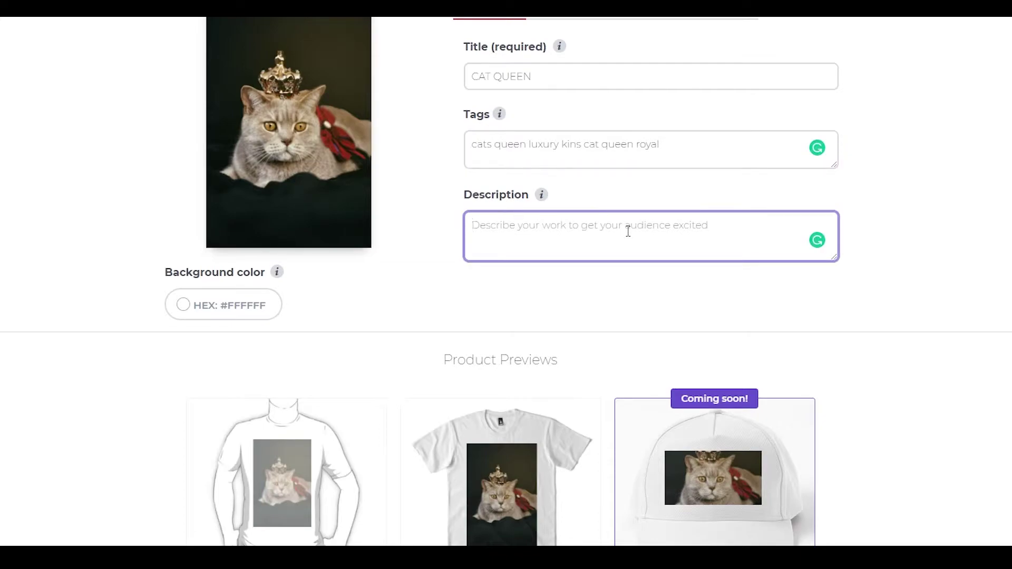
text(Introducing the CAT QUEEN)
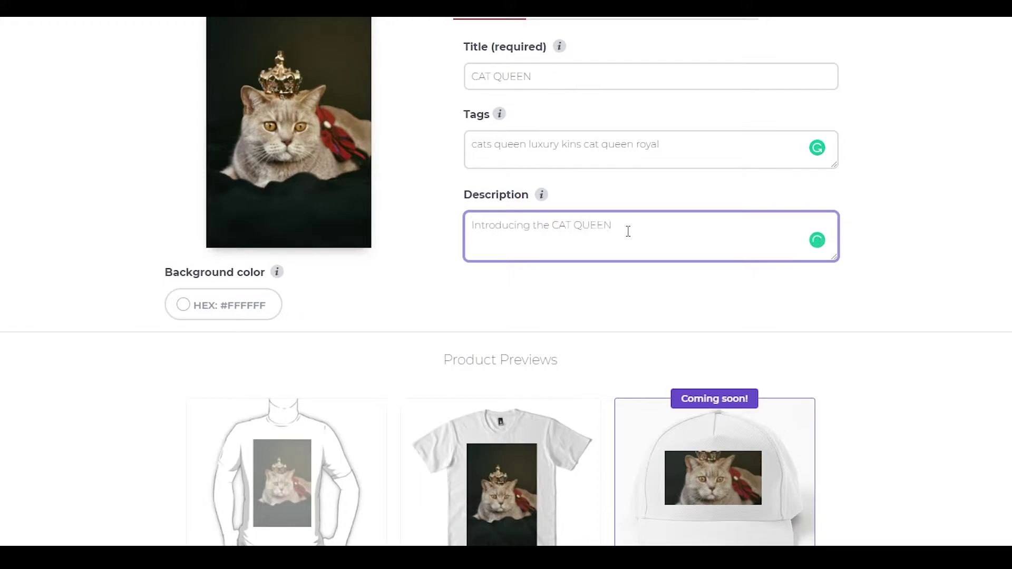
- Set the work's background color to the near-black #020000
scroll(627, 232, down, 2)
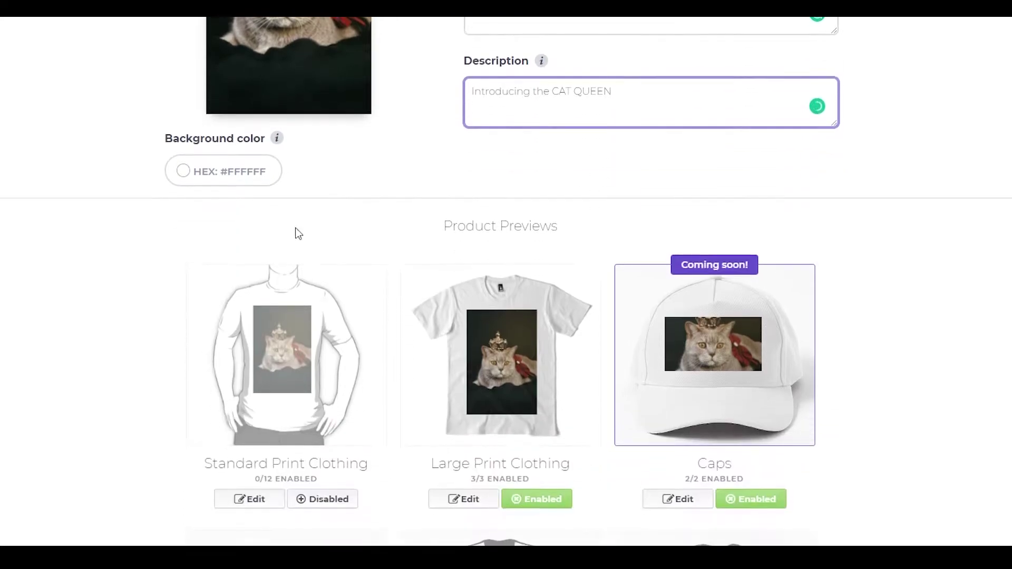
click(223, 172)
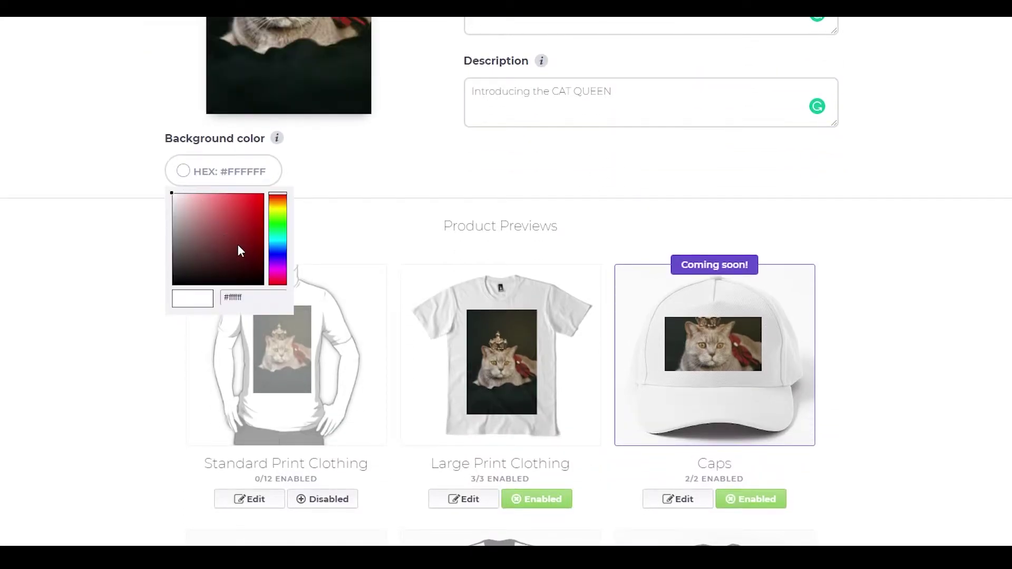
click(255, 261)
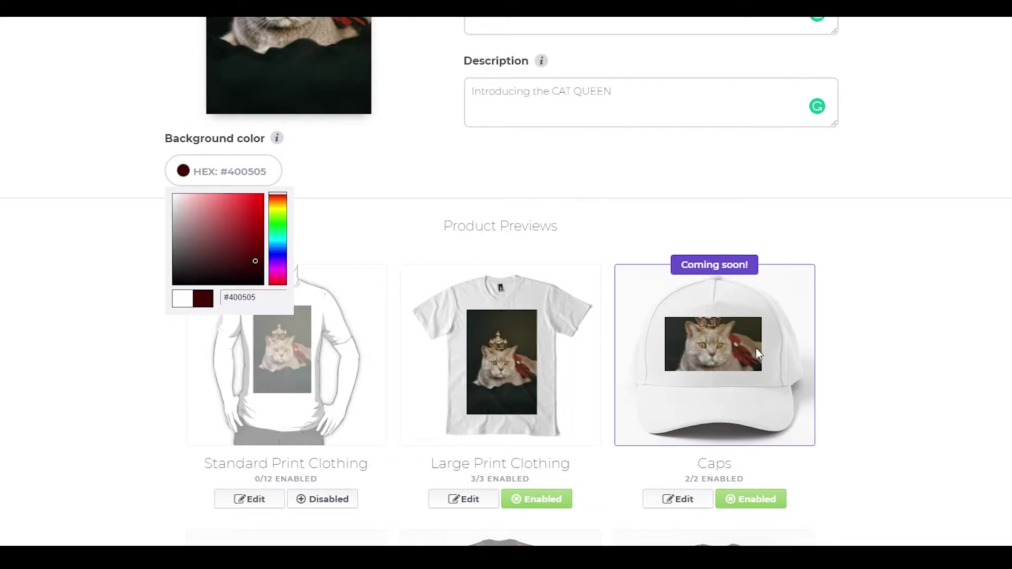
scroll(400, 378, down, 8)
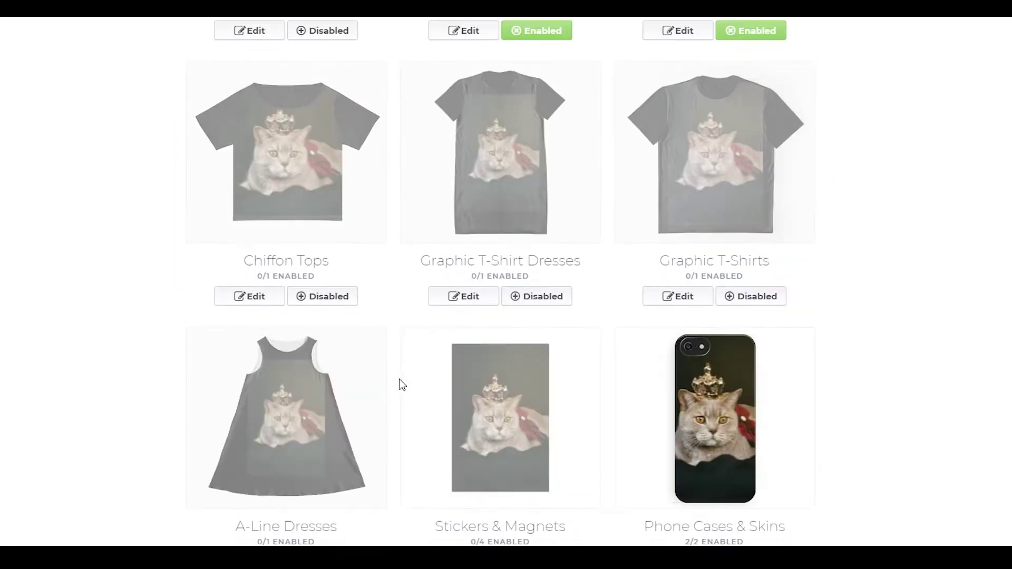
scroll(399, 383, up, 6)
scroll(399, 385, up, 7)
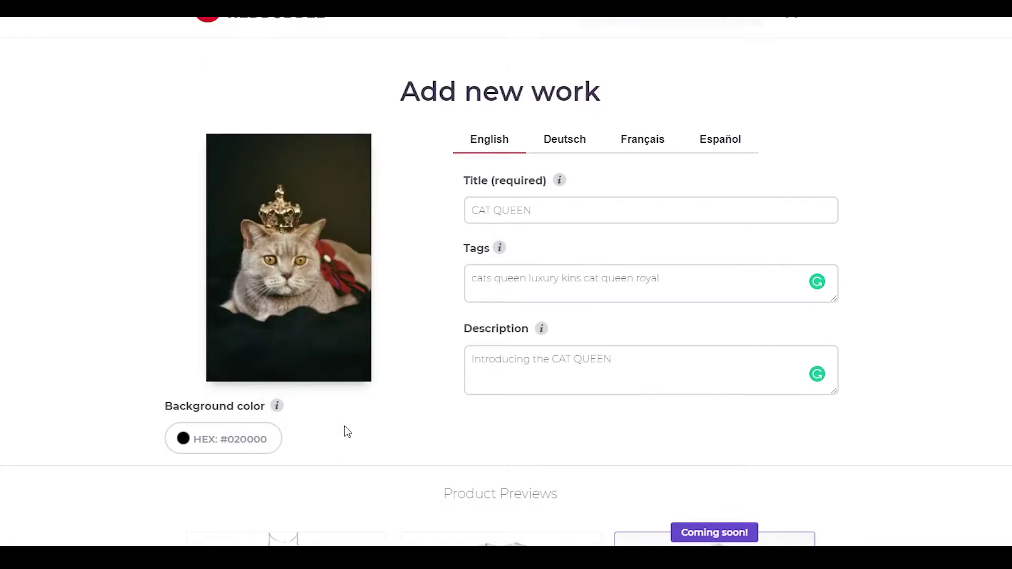
- Examine the product previews from clothing through to fitted masks to see how the design sits and which products are enabled
scroll(345, 428, down, 10)
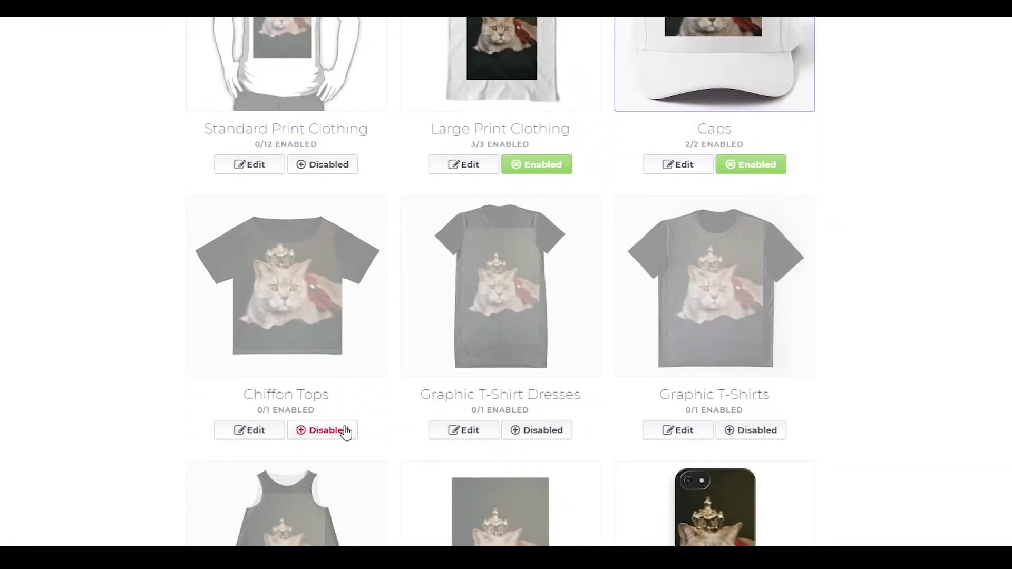
scroll(344, 429, up, 3)
scroll(344, 429, down, 5)
scroll(473, 318, up, 1)
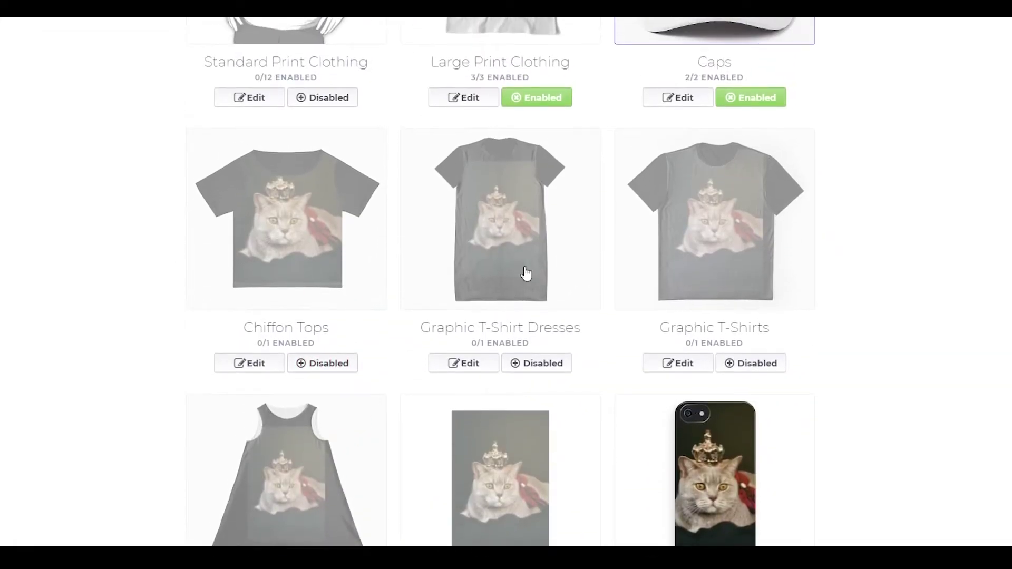
scroll(361, 274, up, 4)
scroll(346, 415, down, 10)
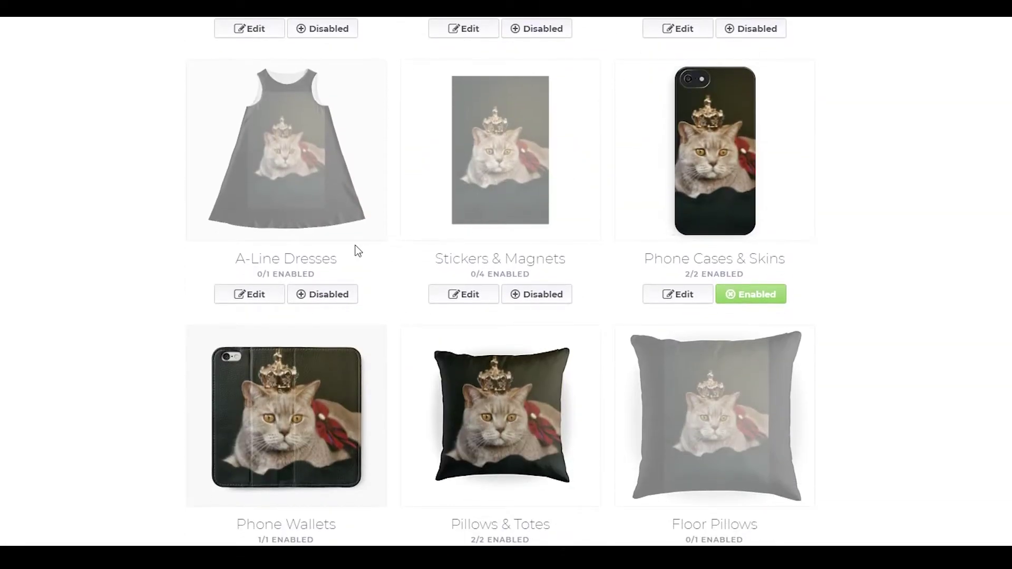
scroll(357, 249, down, 4)
scroll(261, 108, down, 3)
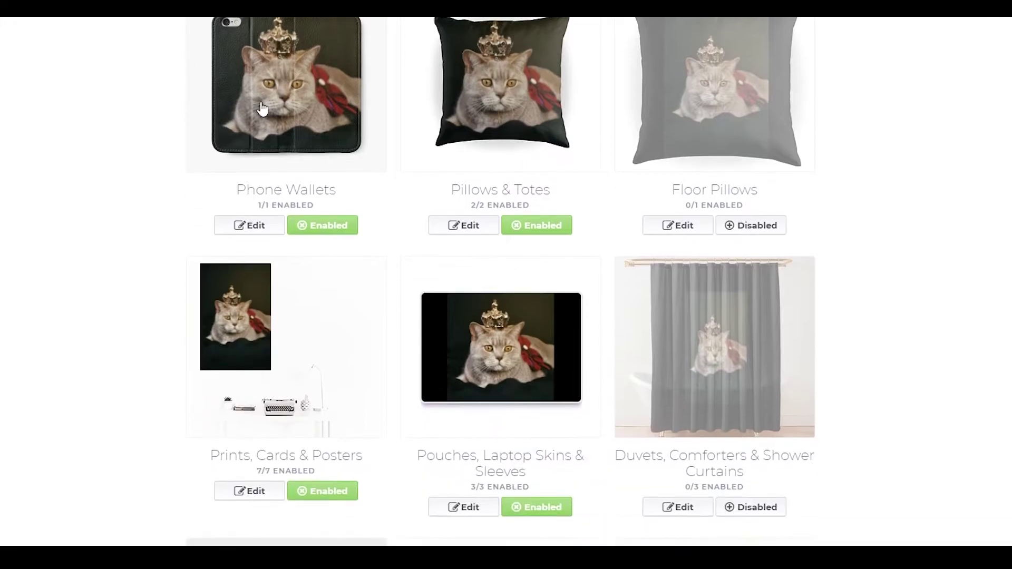
scroll(261, 108, down, 10)
scroll(635, 124, up, 3)
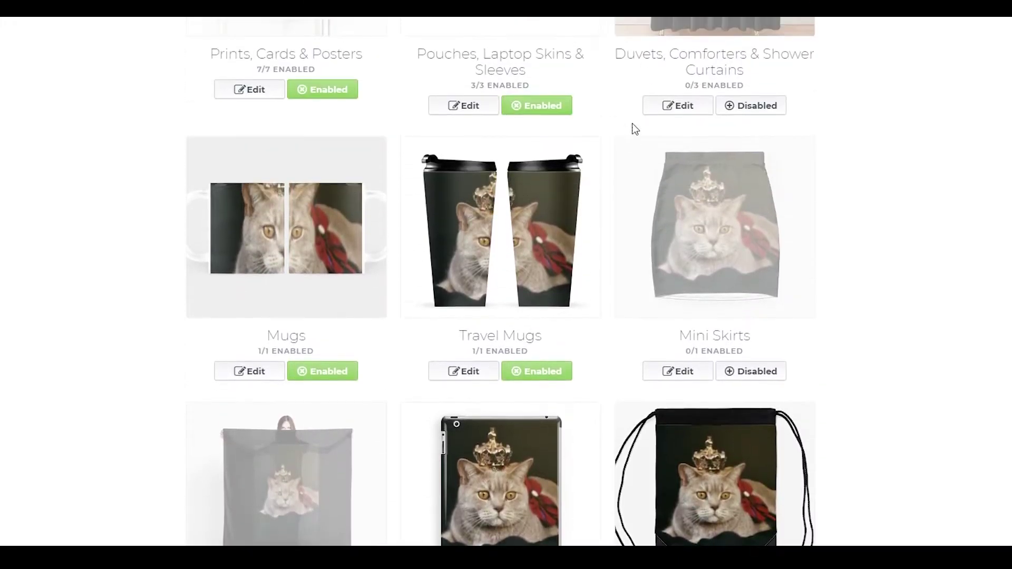
scroll(636, 123, down, 9)
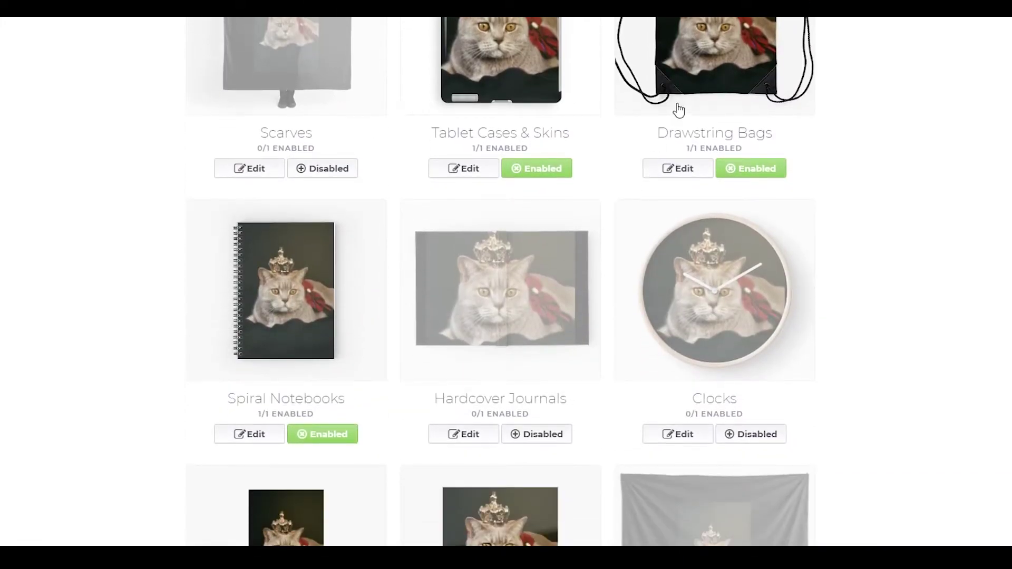
scroll(524, 278, down, 20)
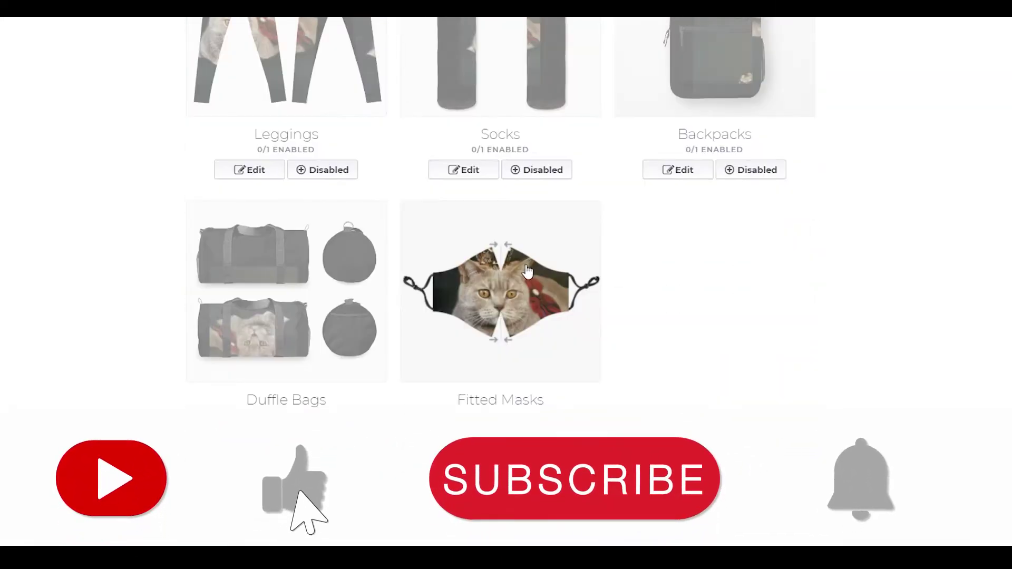
scroll(522, 269, up, 15)
scroll(540, 47, down, 5)
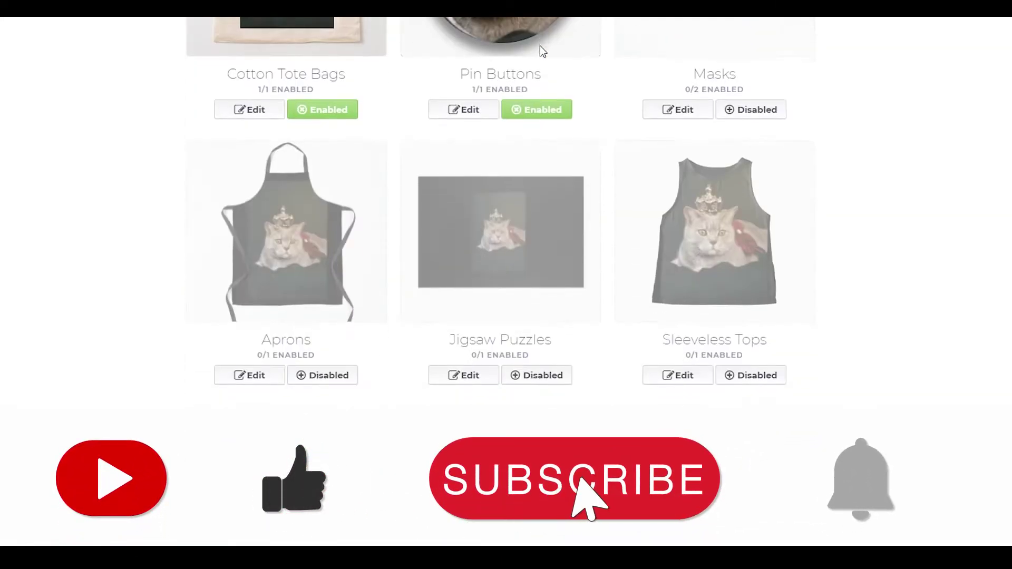
scroll(540, 50, down, 12)
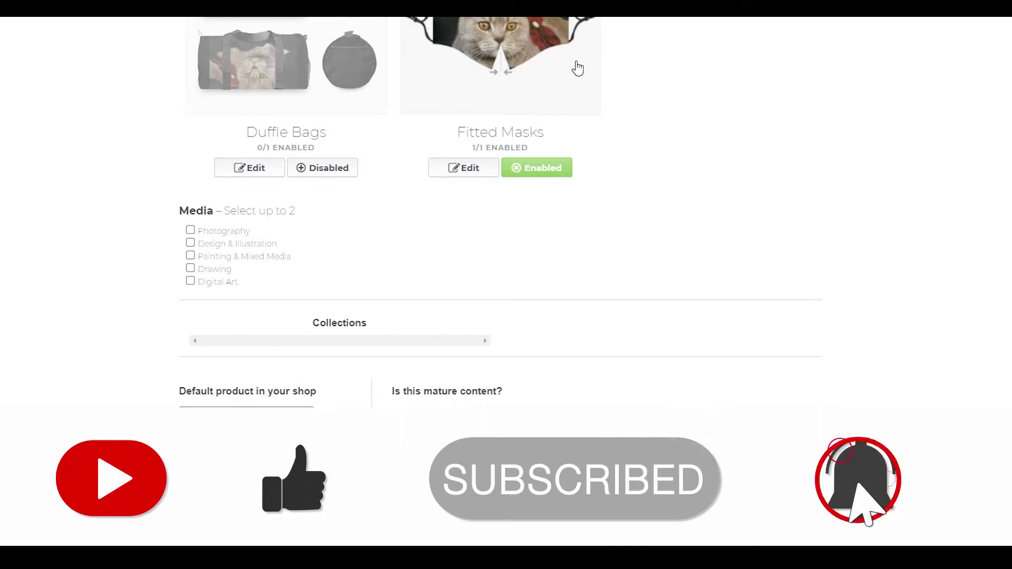
- Select Photography and Design & Illustration as the work's media
scroll(550, 234, up, 1)
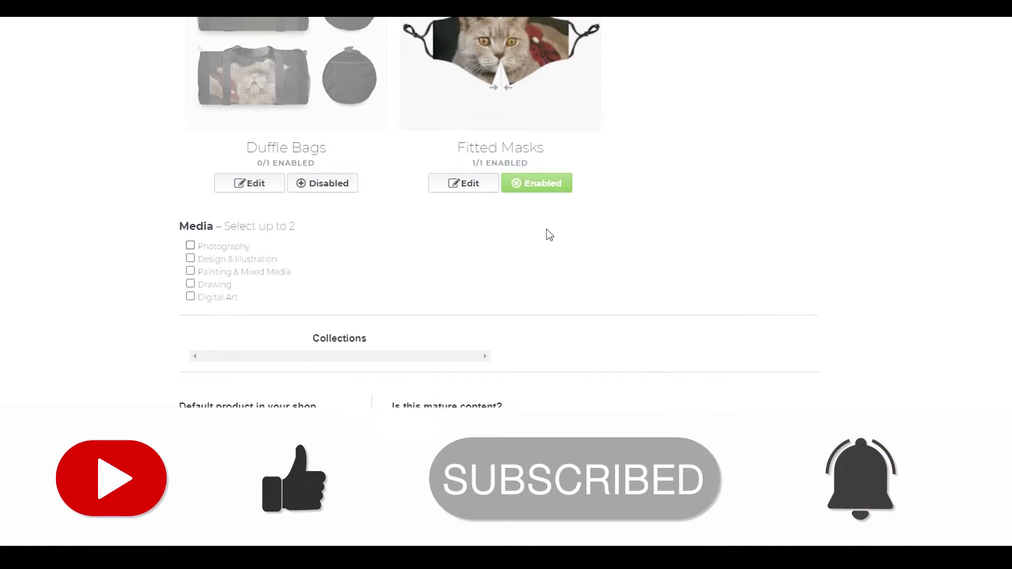
scroll(550, 234, up, 1)
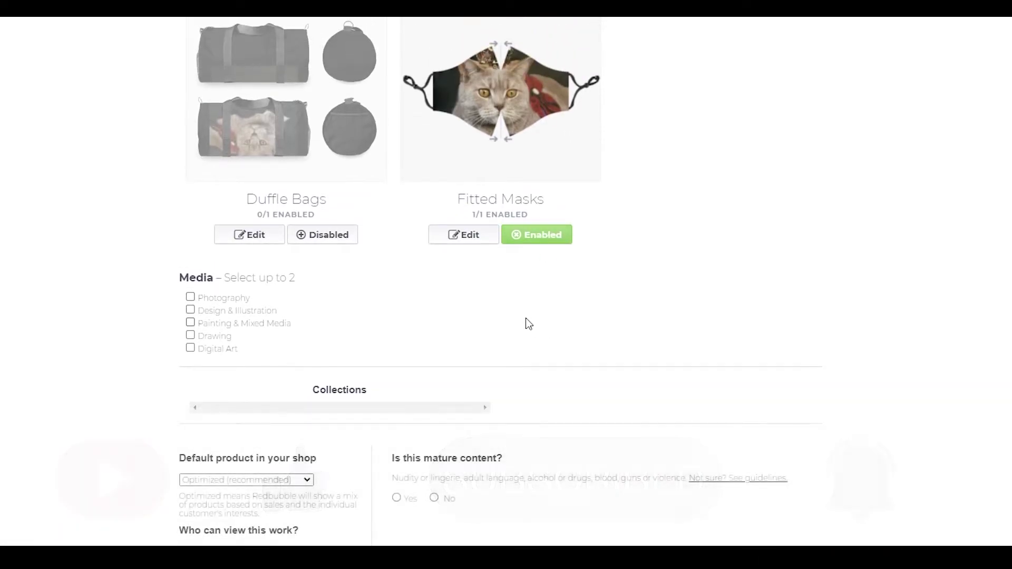
click(190, 310)
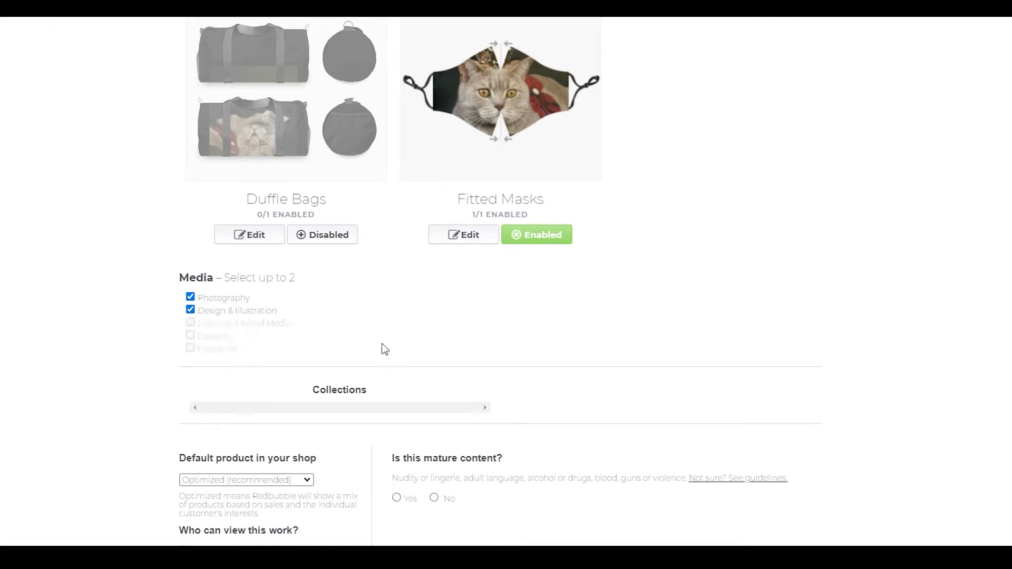
- Go back over the product previews and their enabled or disabled settings
scroll(480, 347, up, 20)
scroll(480, 347, down, 7)
scroll(478, 354, up, 15)
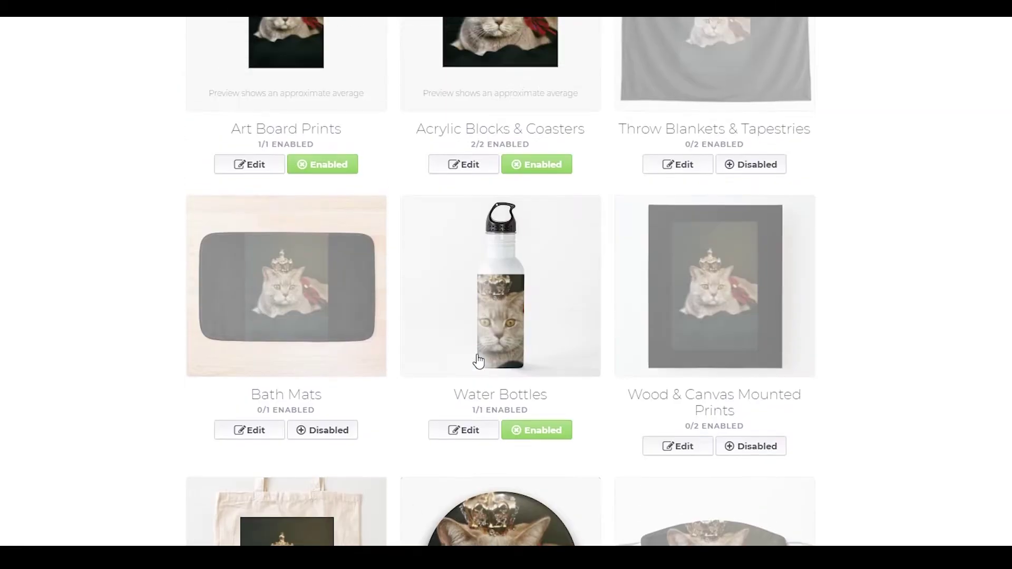
scroll(474, 363, up, 20)
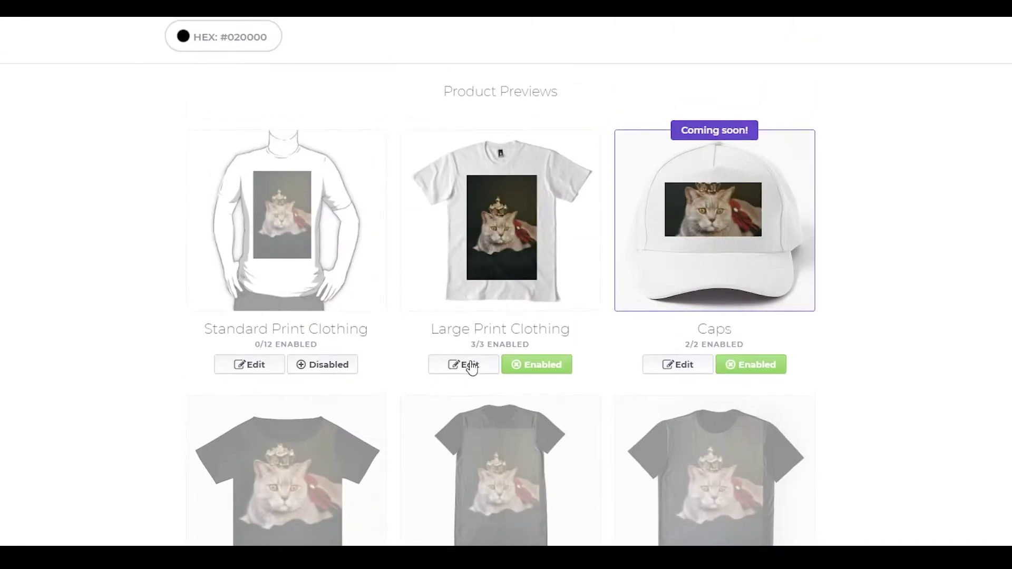
scroll(501, 316, down, 20)
scroll(501, 317, up, 10)
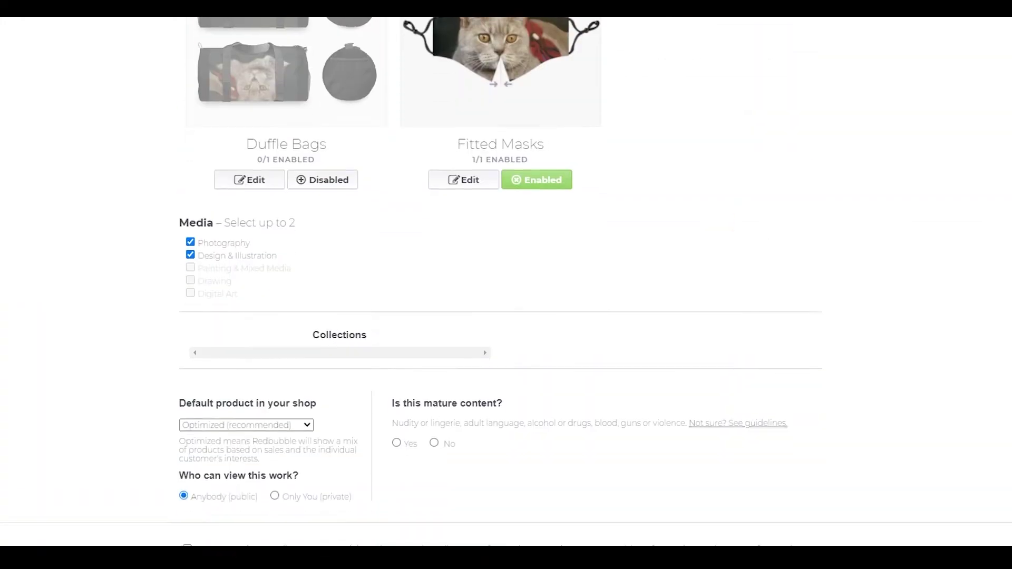
- Mark the work as not mature content, declare the right to sell the artwork, and save the work
scroll(770, 538, down, 1)
click(771, 543)
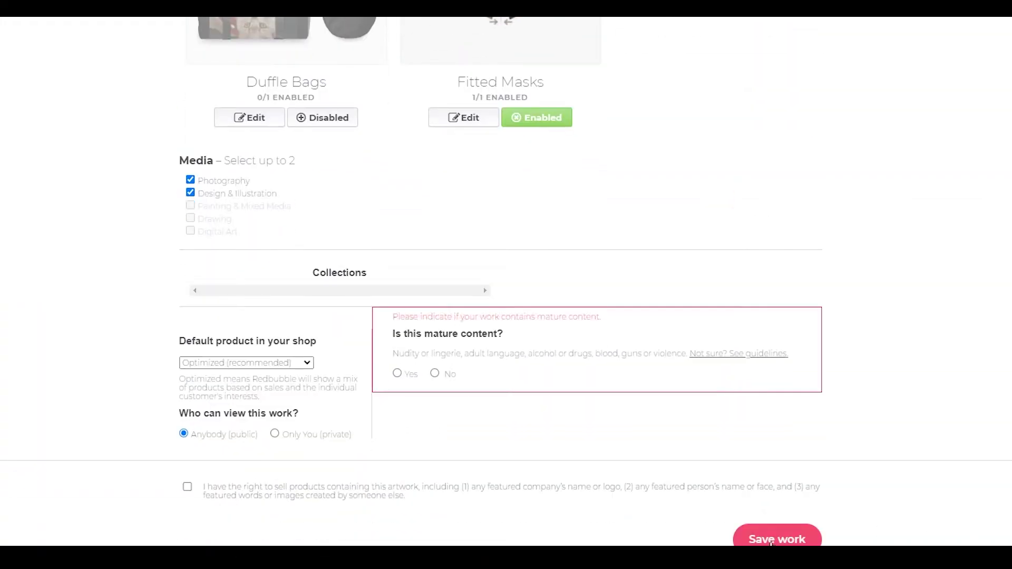
click(434, 374)
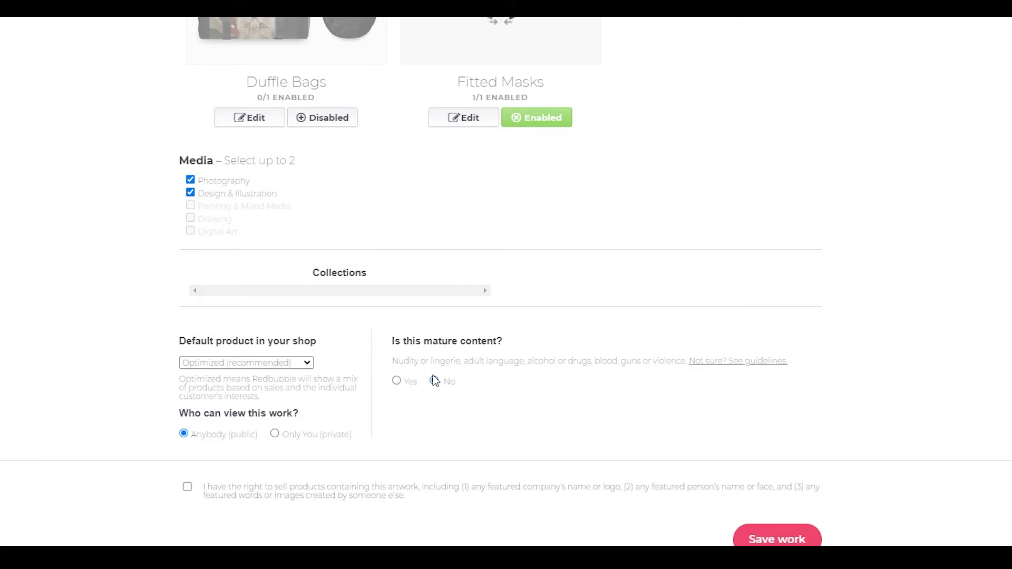
click(434, 381)
click(779, 540)
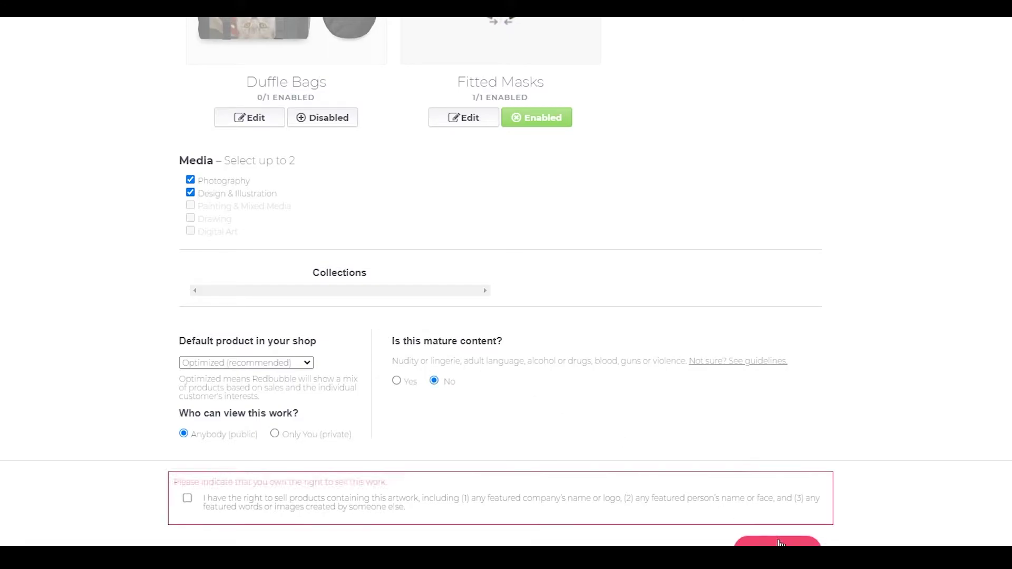
click(188, 499)
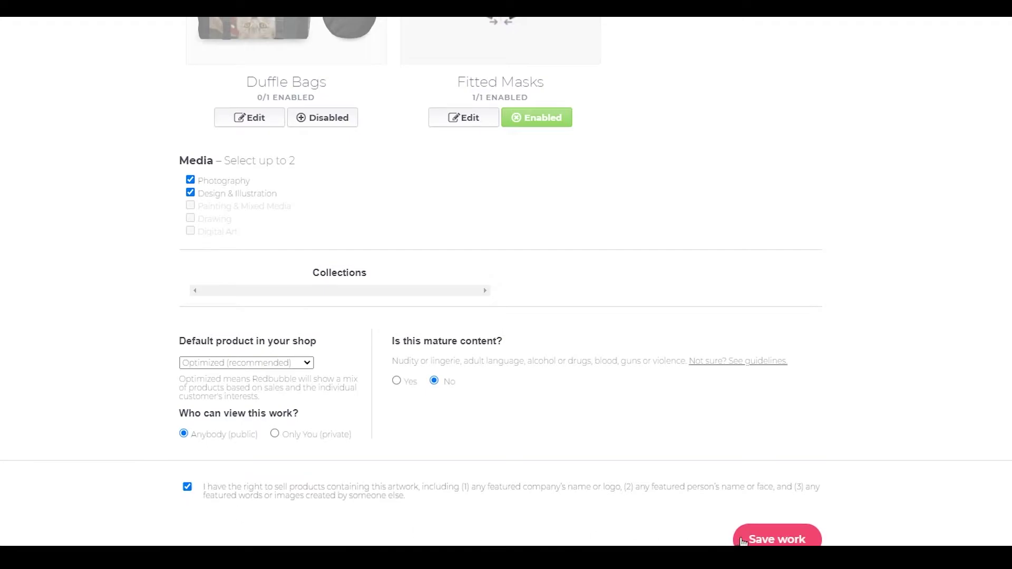
click(777, 542)
- Look over the CAT QUEEN product images on the page for sharing the work
scroll(725, 520, up, 3)
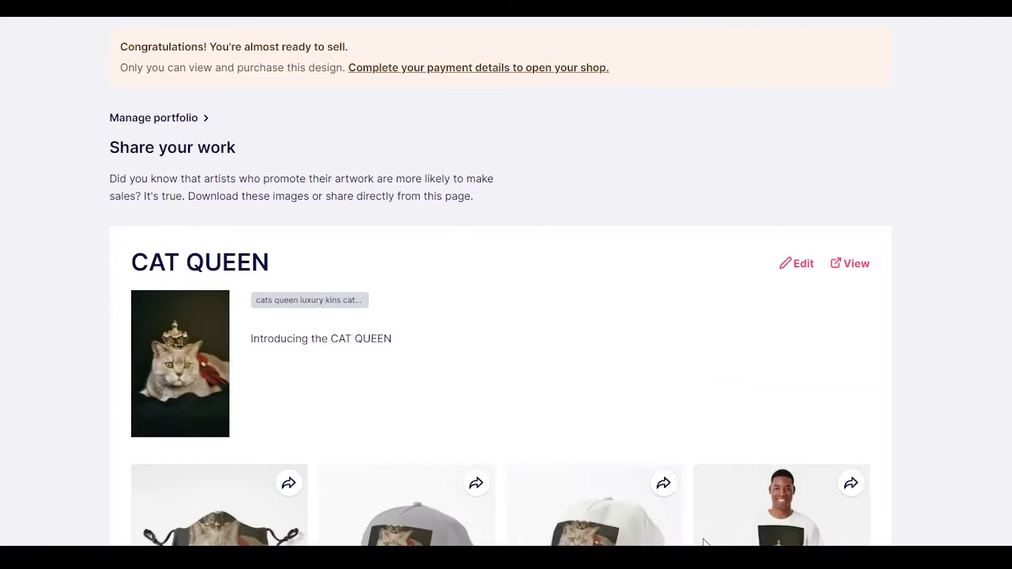
scroll(701, 363, down, 9)
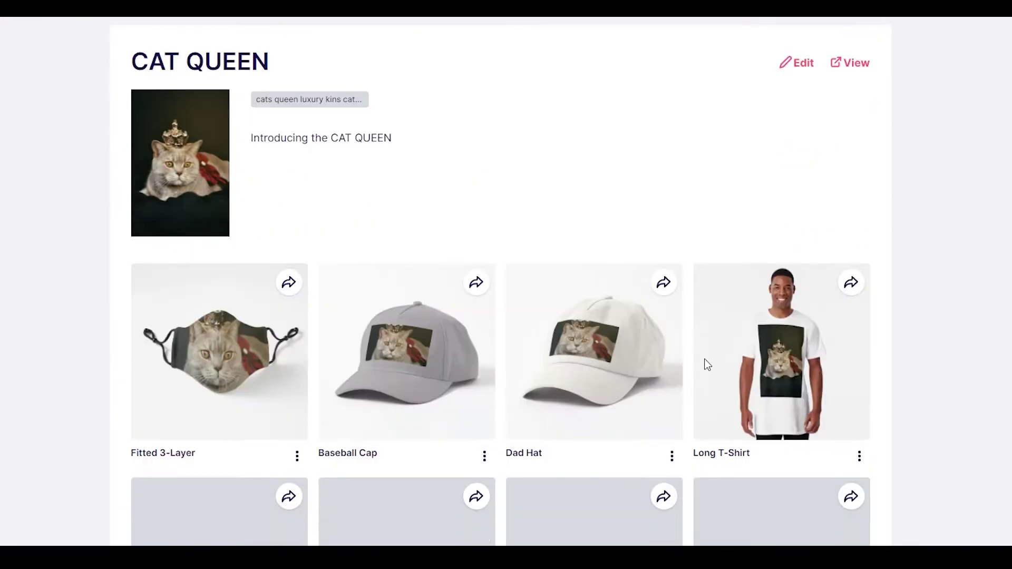
scroll(699, 354, down, 4)
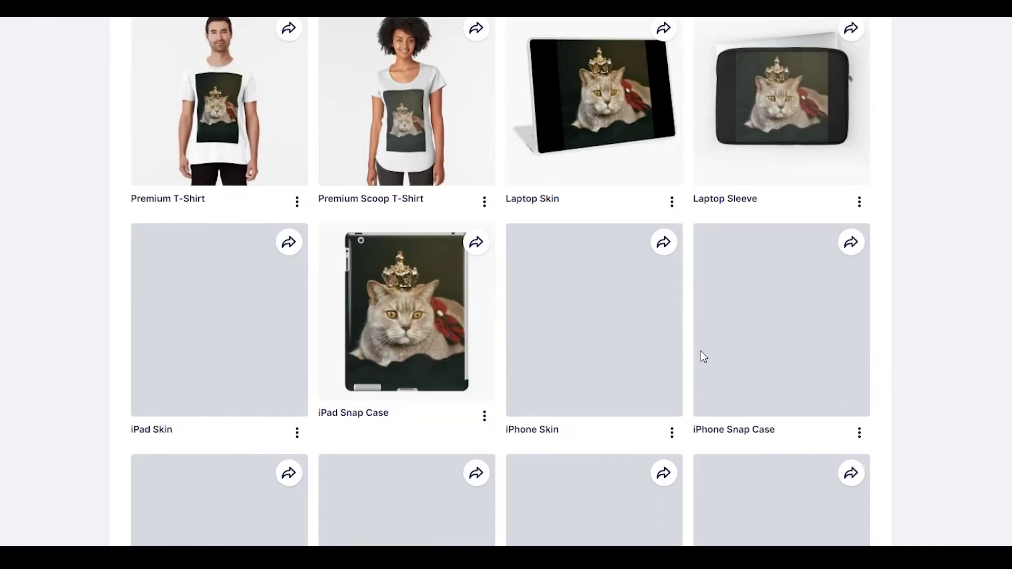
scroll(704, 355, up, 13)
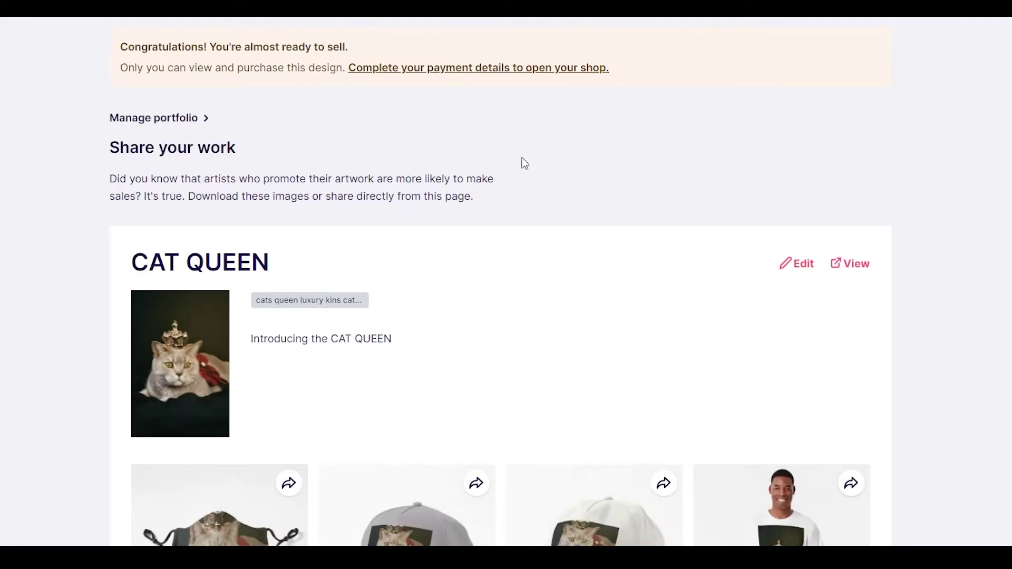
- Open the payment details form, review its personal, address and payment currency sections, and return to the CAT QUEEN share page
click(426, 70)
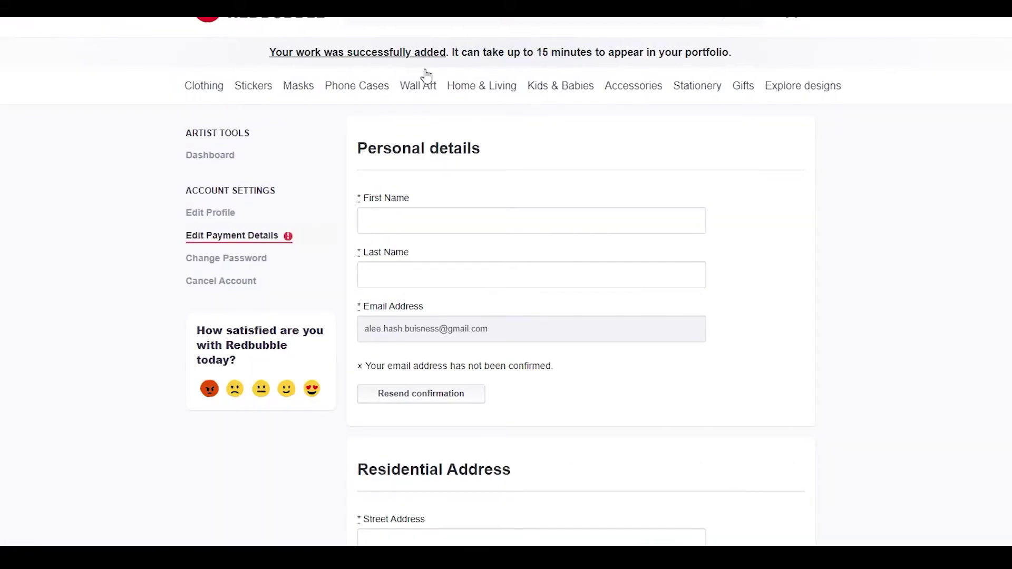
scroll(384, 207, down, 3)
scroll(378, 132, up, 1)
scroll(378, 131, down, 1)
scroll(378, 131, down, 5)
scroll(378, 126, down, 2)
scroll(378, 126, down, 6)
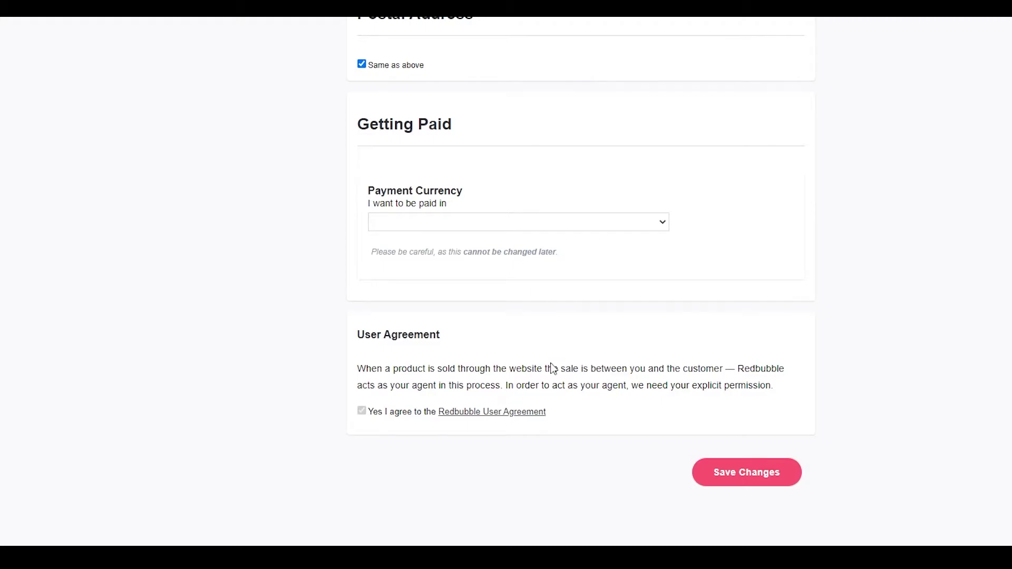
scroll(554, 371, up, 15)
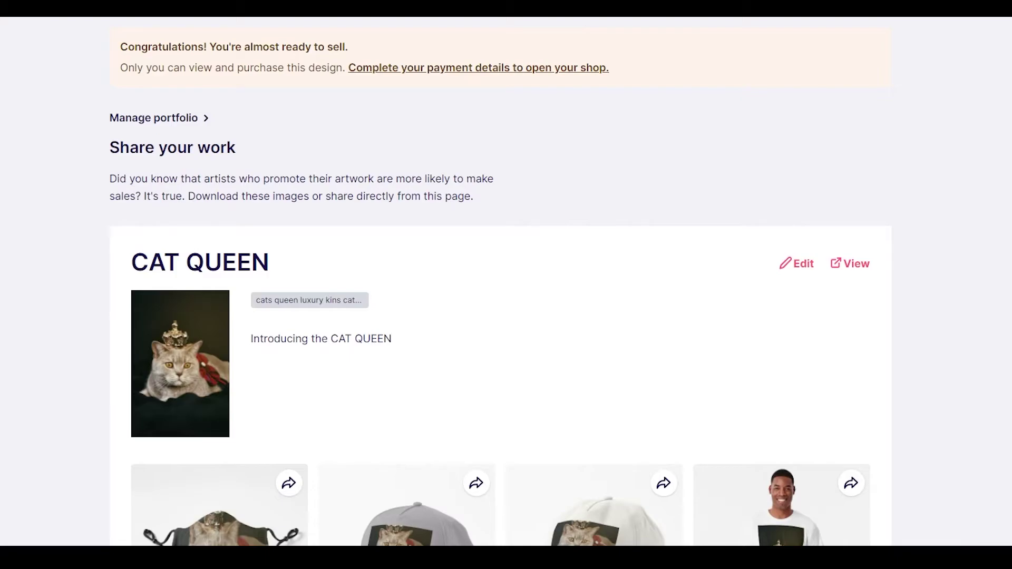
scroll(66, 83, down, 5)
scroll(65, 82, up, 5)
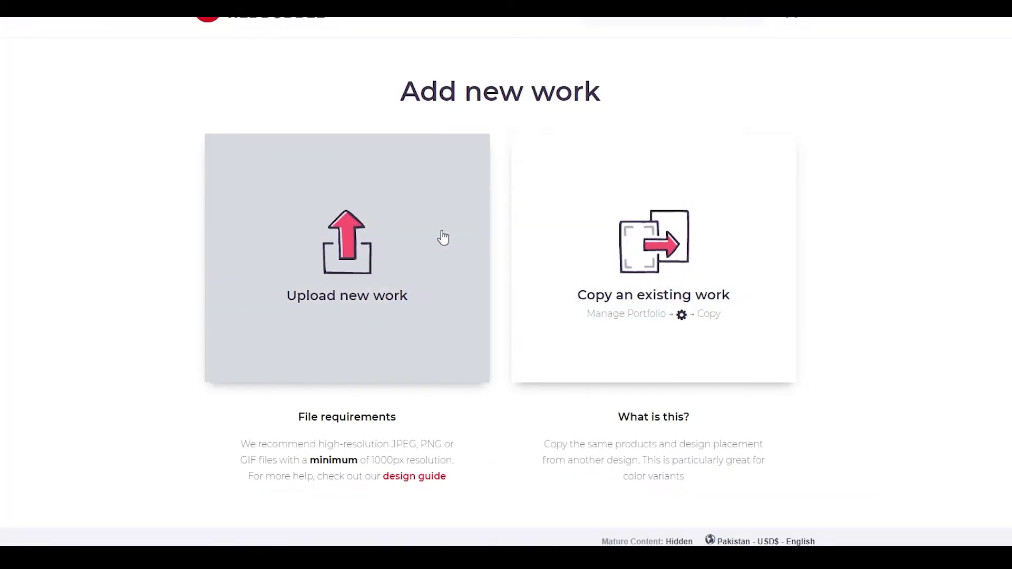
- Upload another image from the computer as new work
click(406, 243)
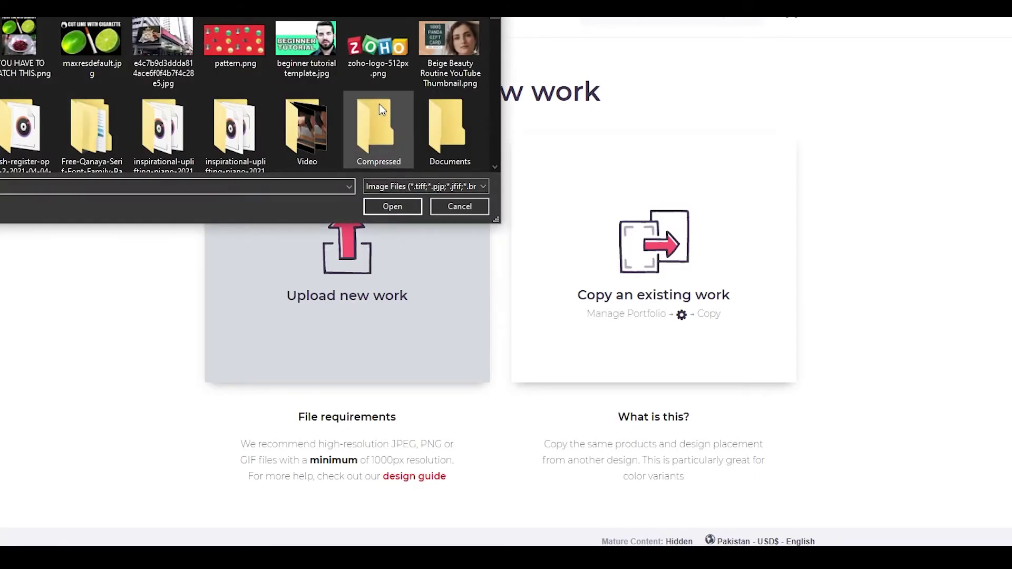
scroll(380, 106, down, 2)
scroll(381, 84, up, 2)
scroll(381, 84, down, 4)
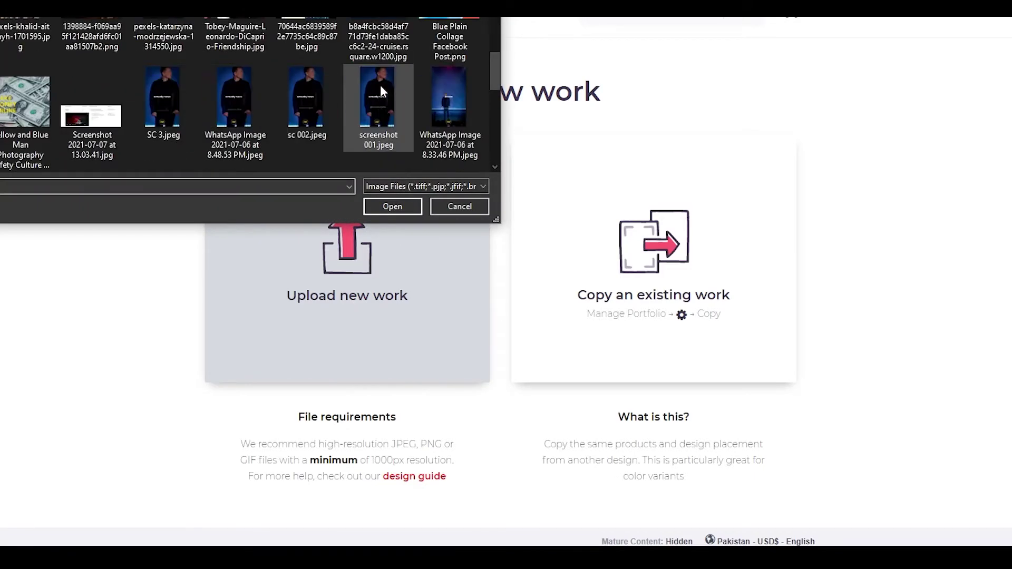
double_click(28, 17)
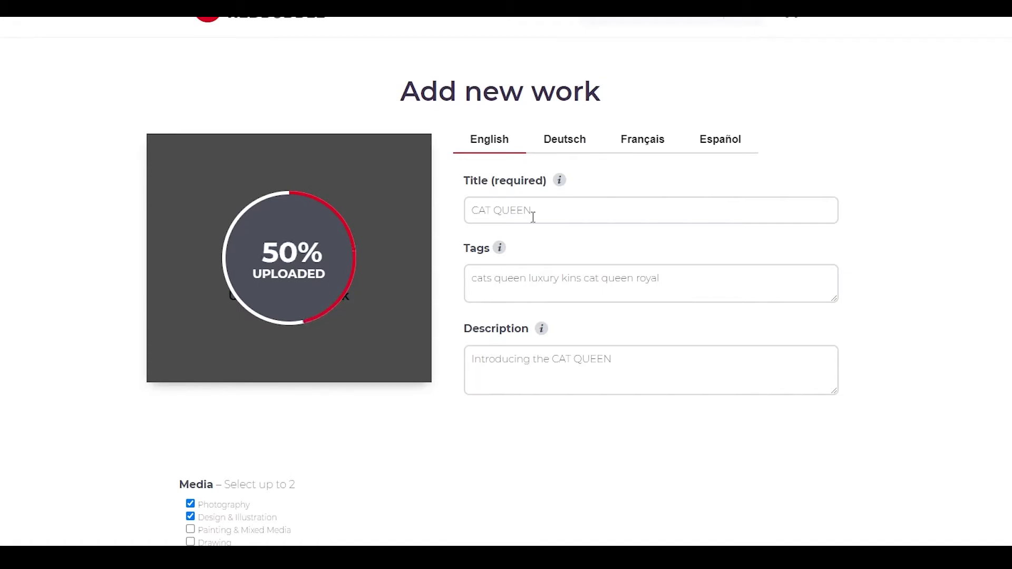
- Replace the new work's title with ROME BACK IN SPAIN
drag(546, 217, 404, 198)
text(R)
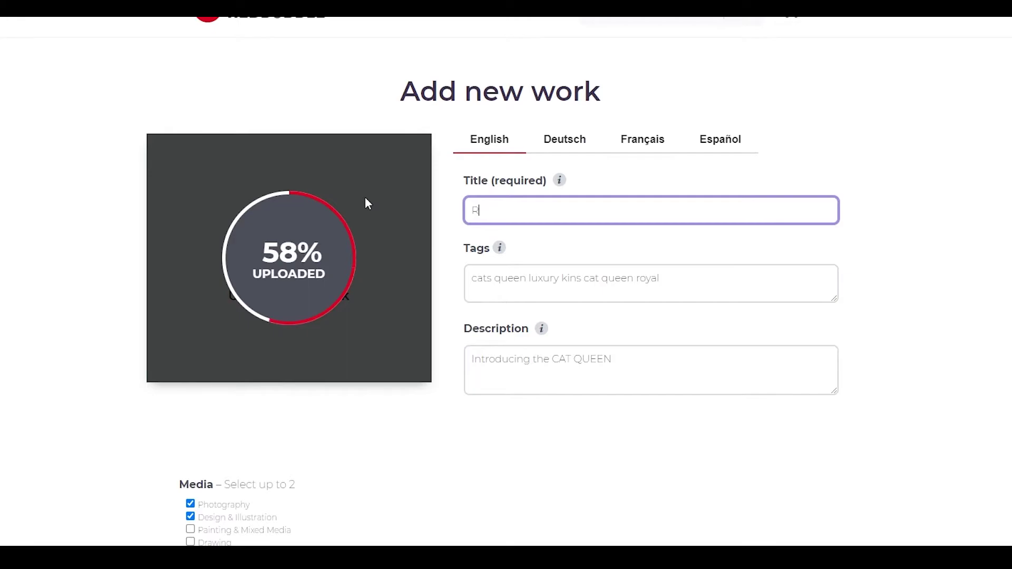
text(OME BACK IN SPAIN)
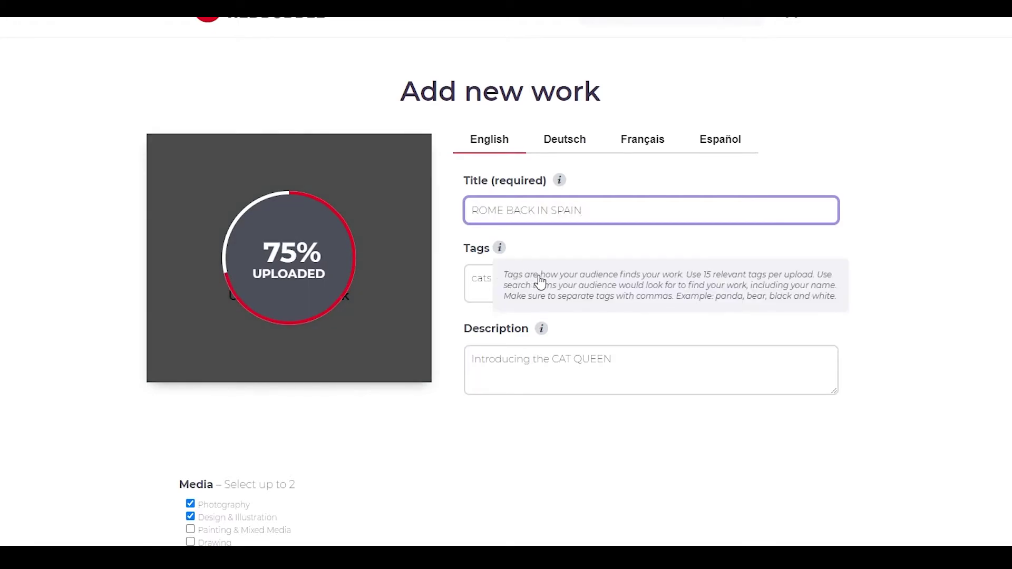
- Replace the tags with ROME SPAIN TRAVEL THE CASTLE FIGHTS and the description with WHERE THE GREAT BATTLES TOOK PLACE
click(483, 281)
key(ctrl+a)
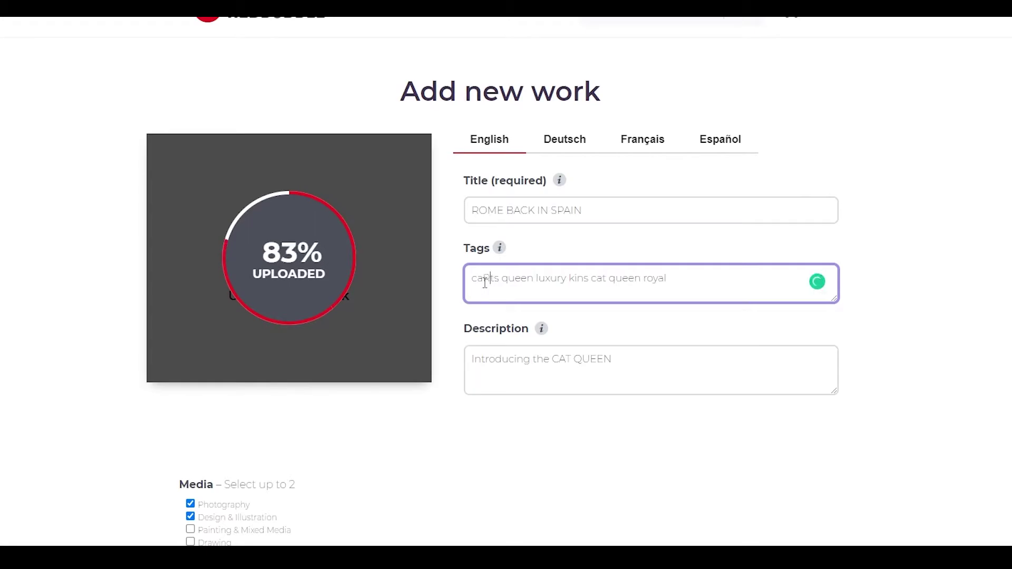
text(ROME SPAIN)
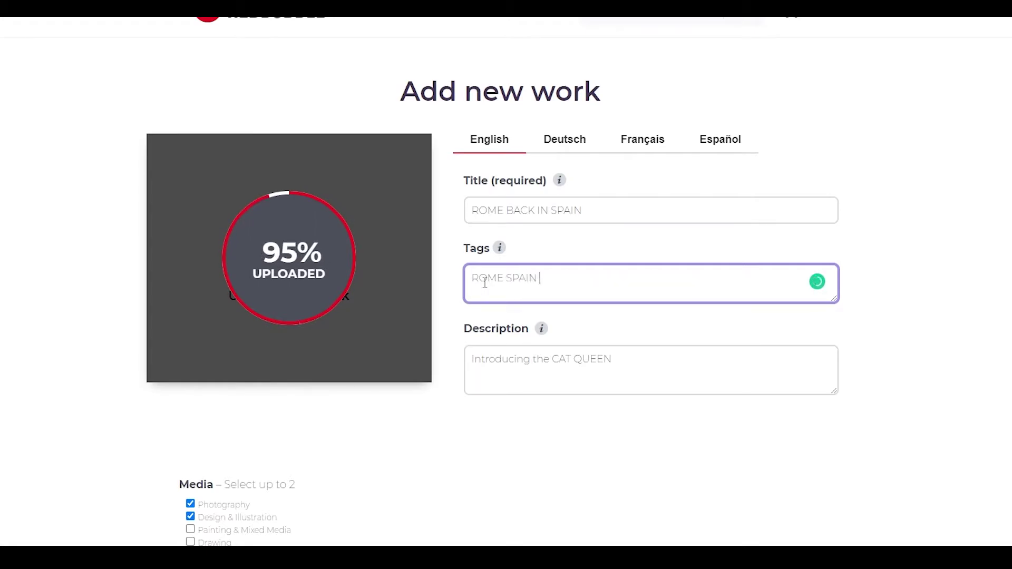
text( TRAVEL )
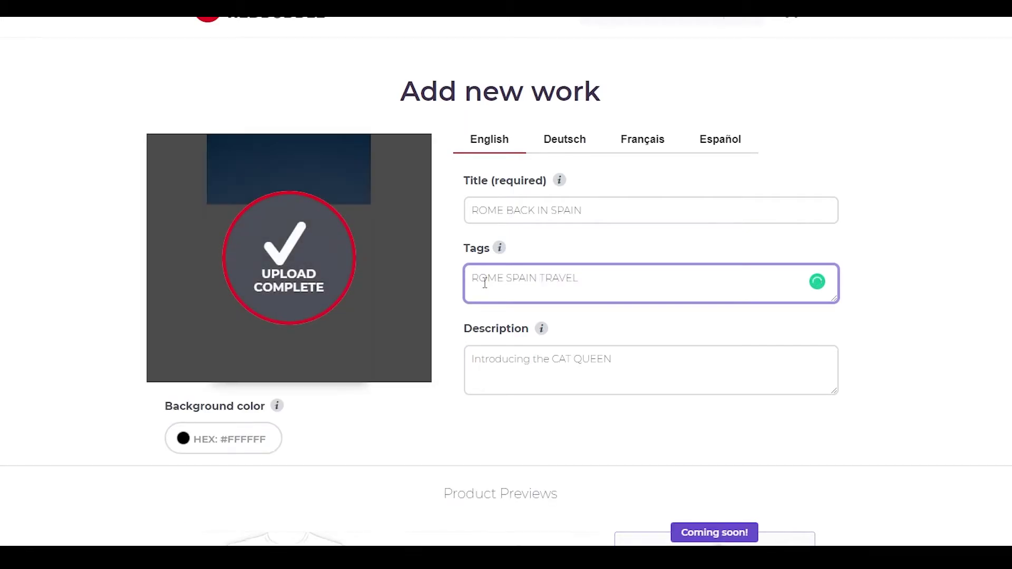
text(THE CASTLE FIGHTS)
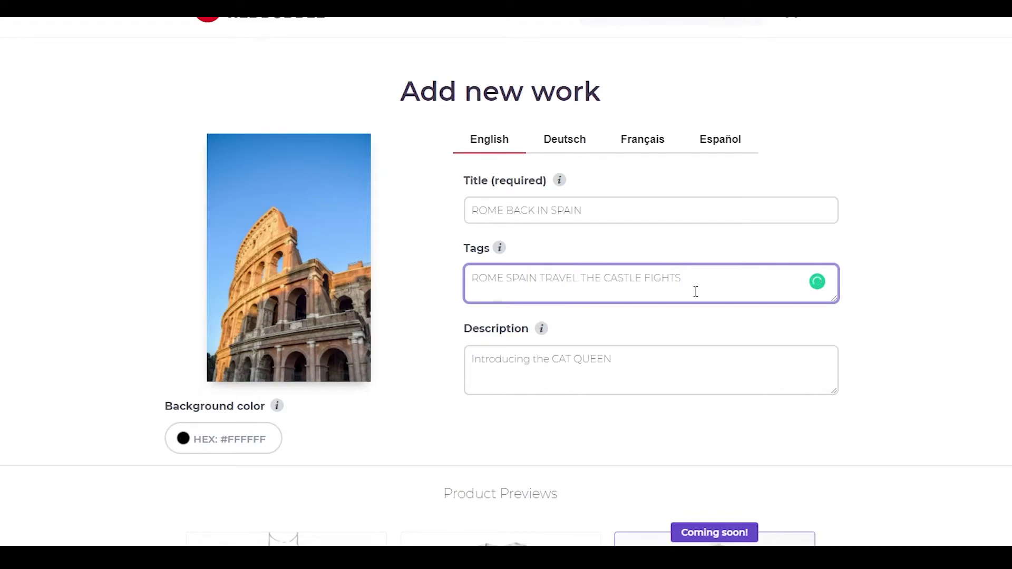
drag(669, 363, 464, 373)
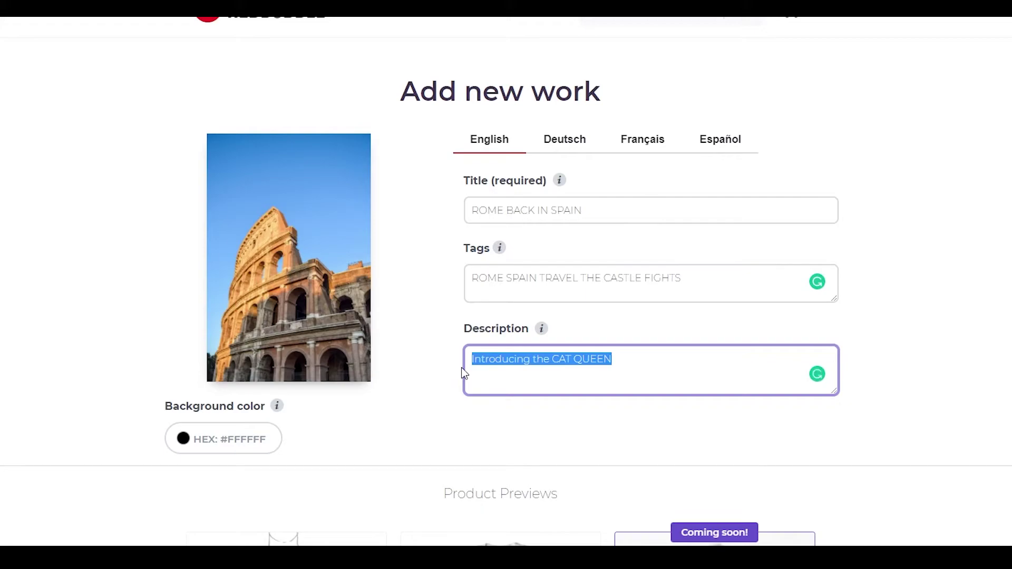
text(WHERE THE GREAT BATTLES TOOK PLACE)
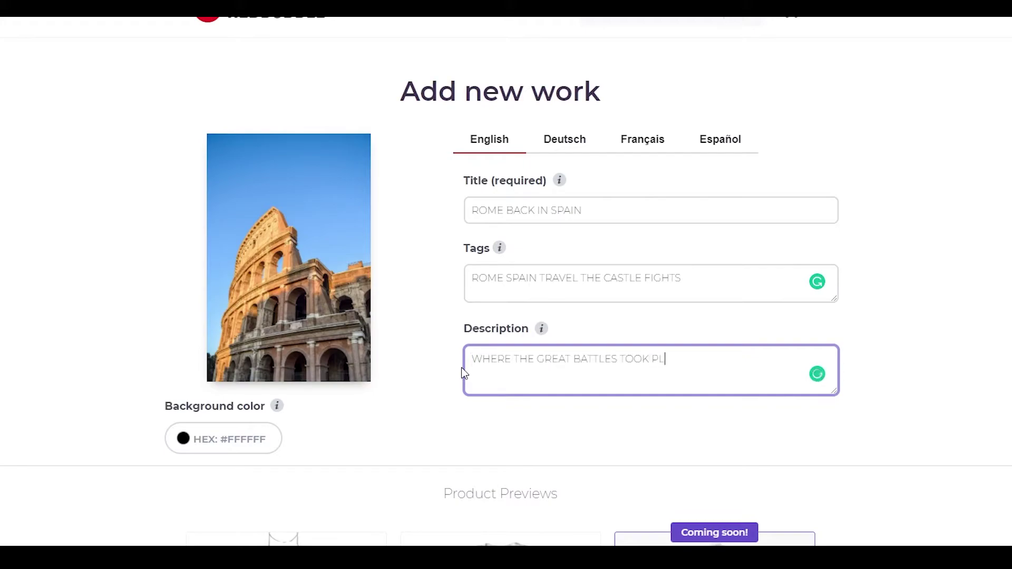
- Set the artwork's background color to orange, #E55F25
scroll(418, 388, down, 4)
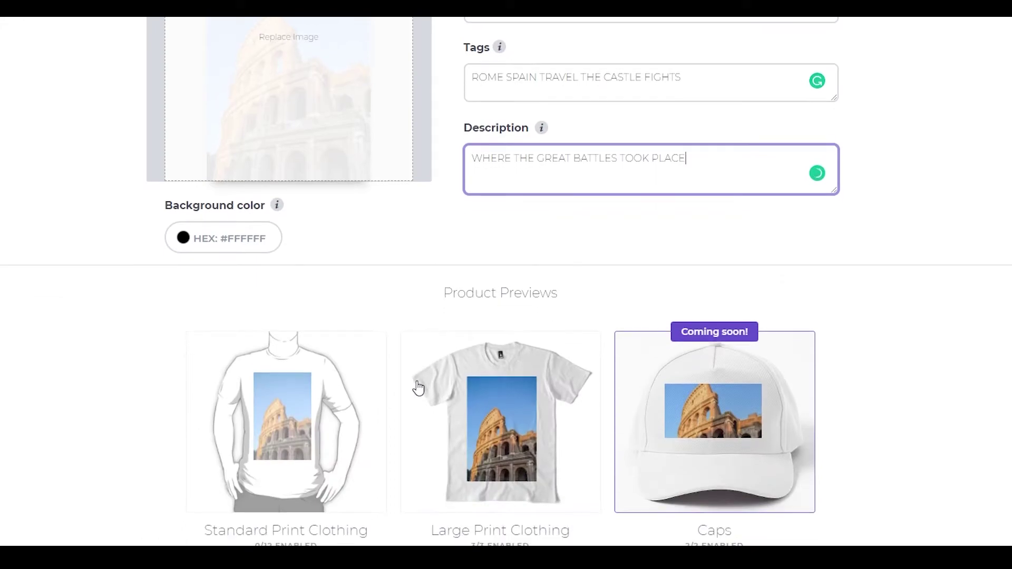
click(240, 242)
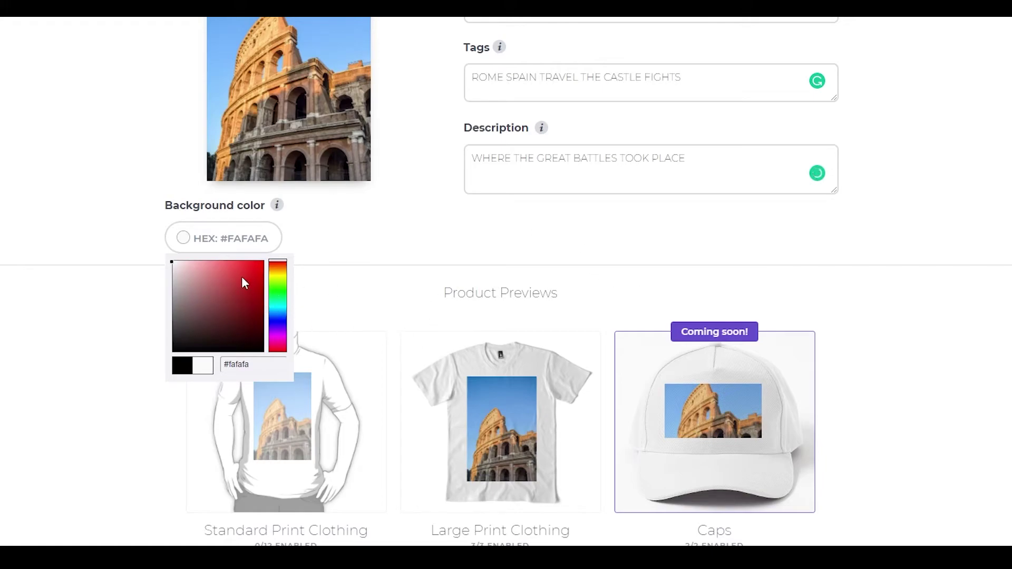
scroll(321, 274, down, 4)
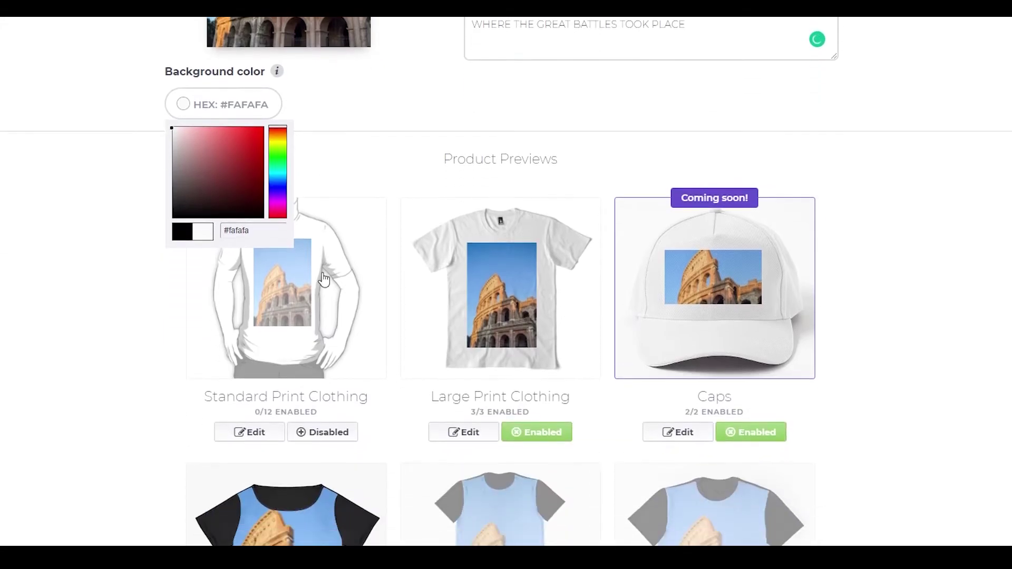
drag(229, 105, 252, 75)
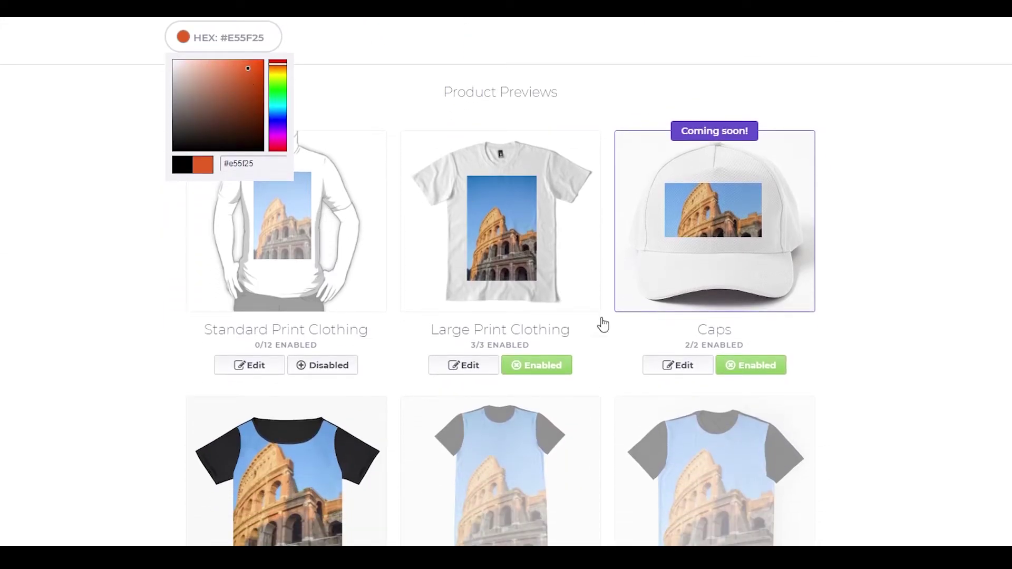
- Look over the product previews of the Colosseum image, from clothing and phone cases through to the advanced products
scroll(580, 298, down, 3)
scroll(641, 364, down, 5)
scroll(641, 361, up, 2)
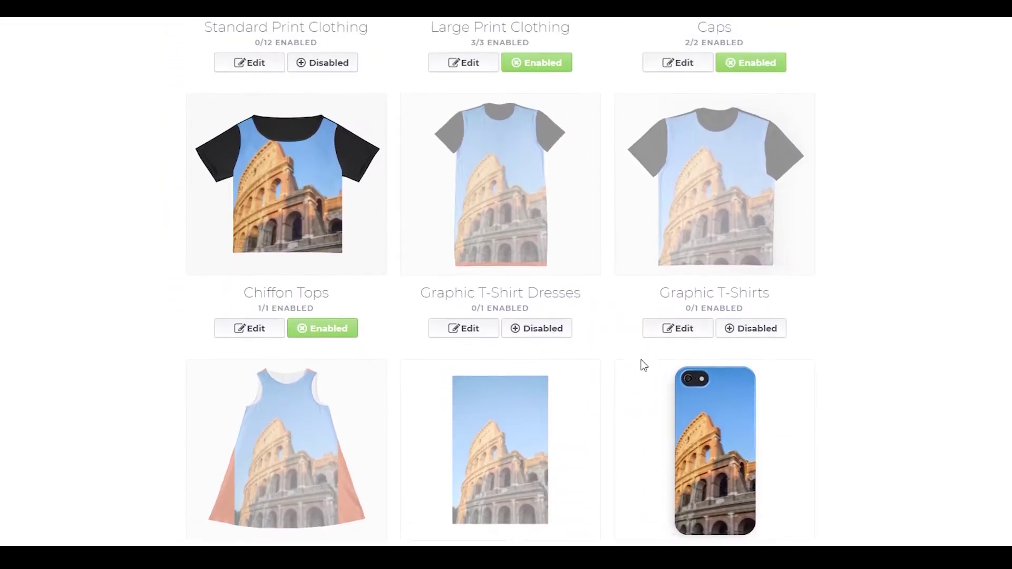
scroll(642, 361, up, 1)
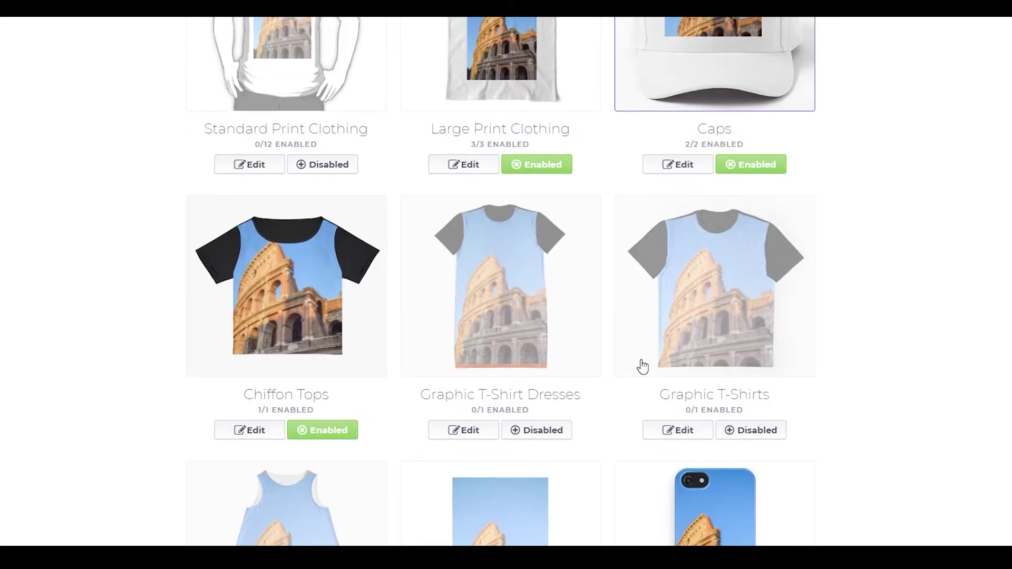
scroll(642, 366, down, 5)
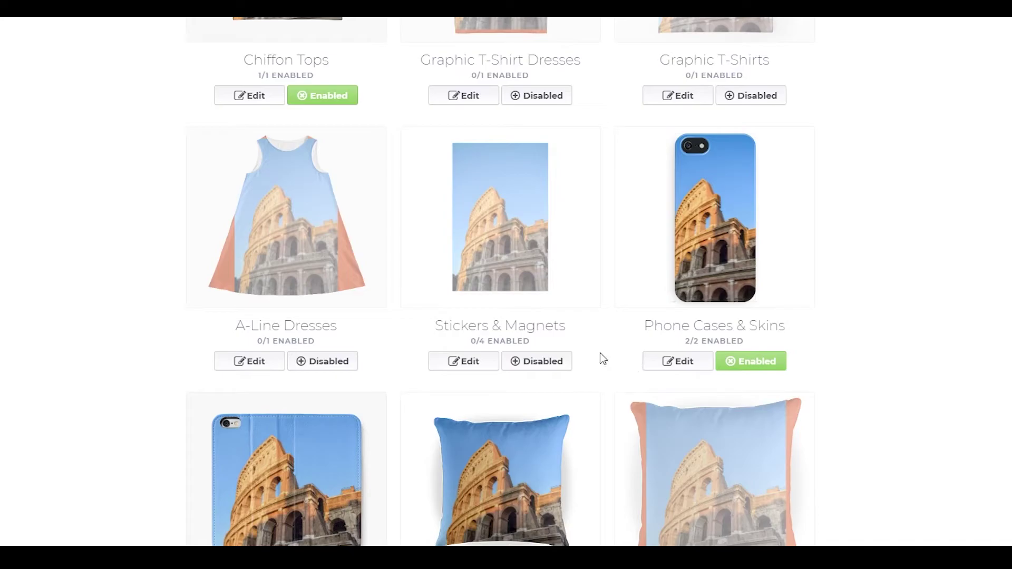
scroll(601, 357, down, 2)
scroll(602, 360, down, 4)
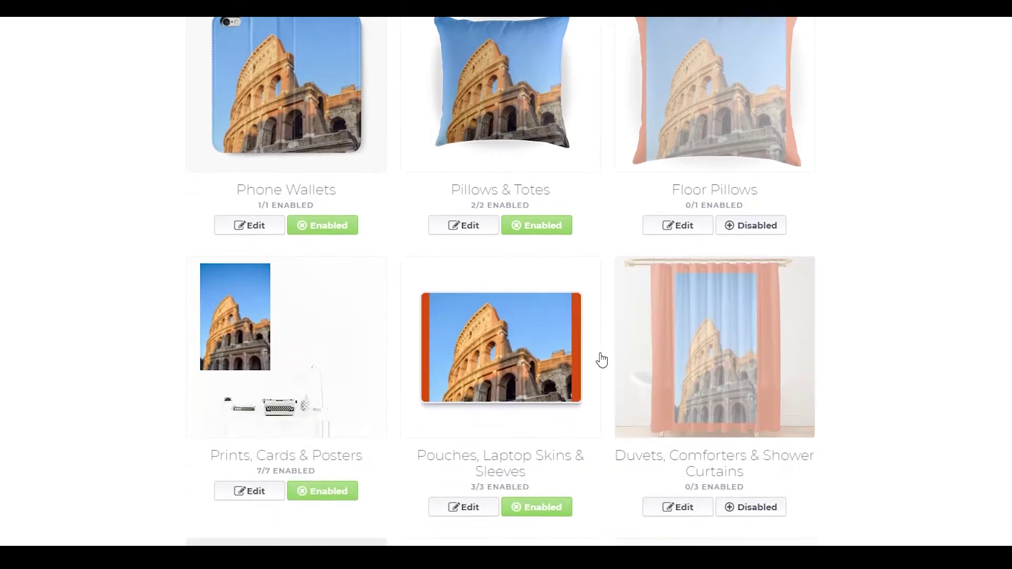
scroll(601, 360, down, 7)
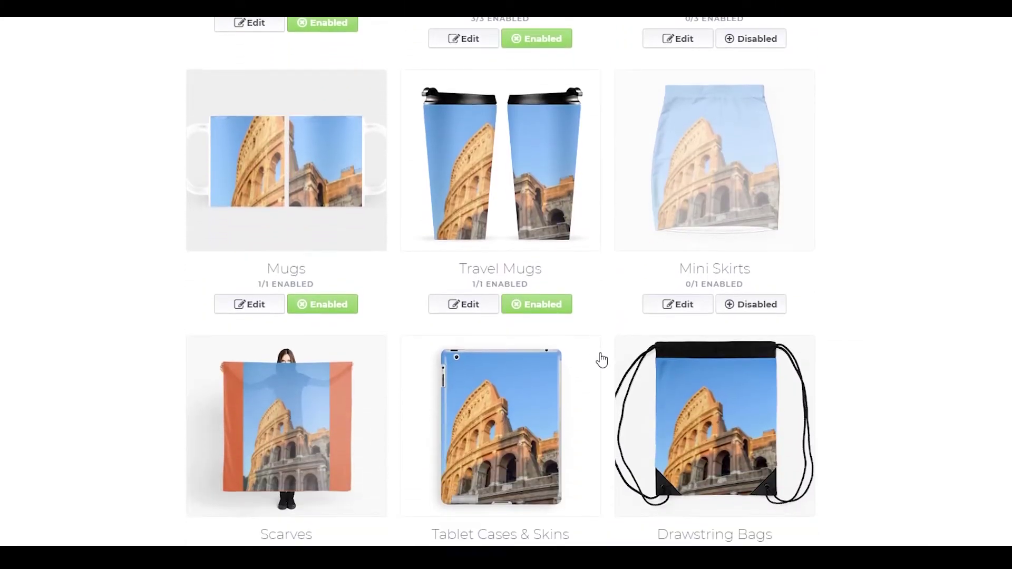
scroll(508, 195, down, 4)
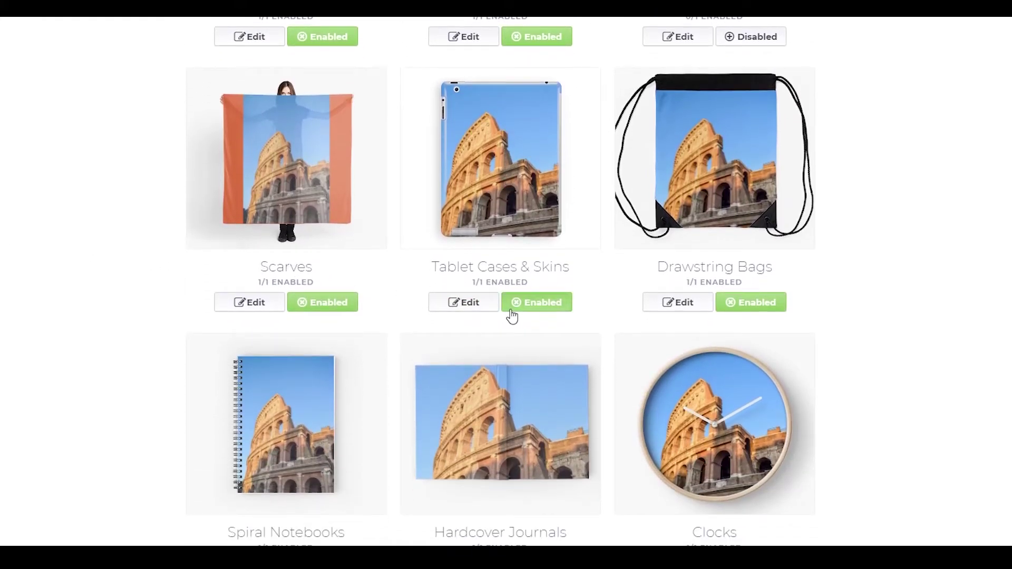
scroll(514, 314, down, 3)
scroll(511, 311, down, 5)
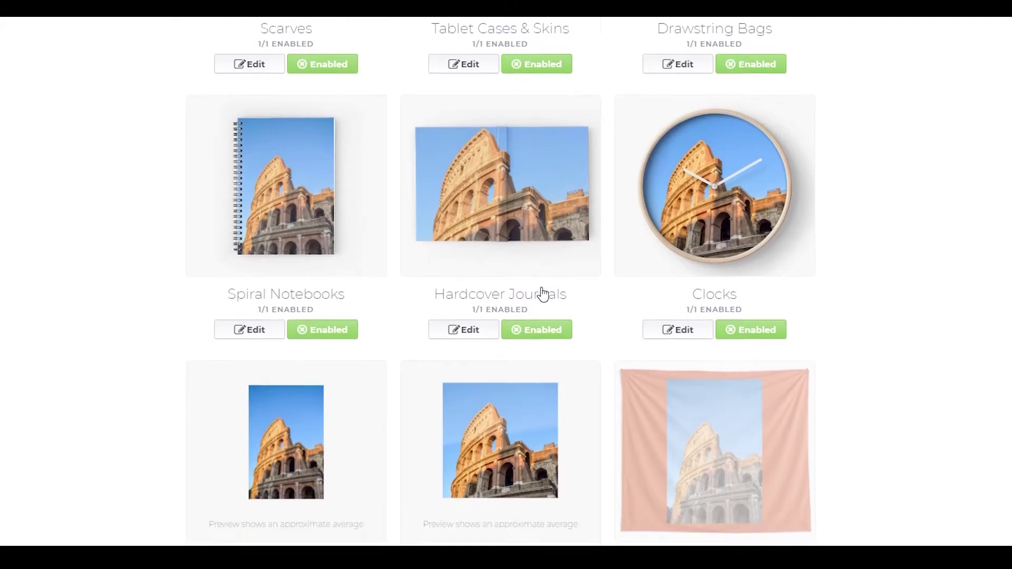
scroll(542, 332, down, 10)
scroll(540, 344, down, 20)
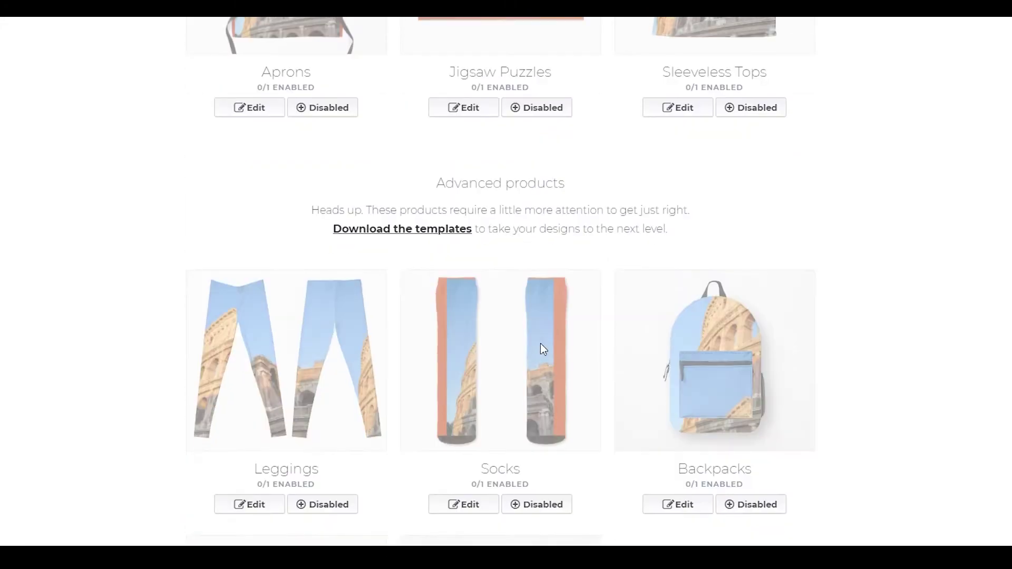
scroll(542, 353, up, 8)
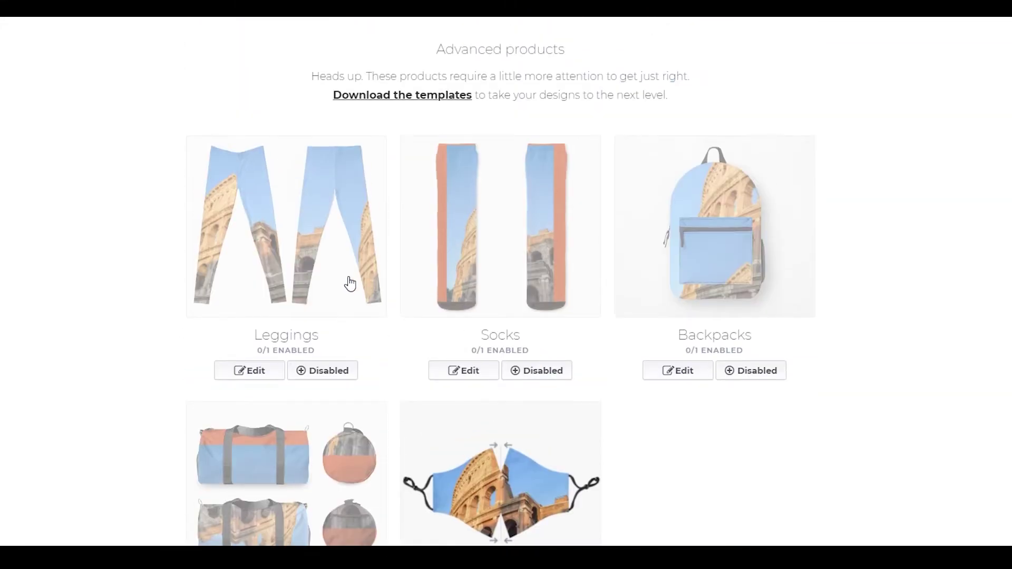
- Save the ROME BACK IN SPAIN work with the existing media, visibility and mature content settings
scroll(618, 267, down, 5)
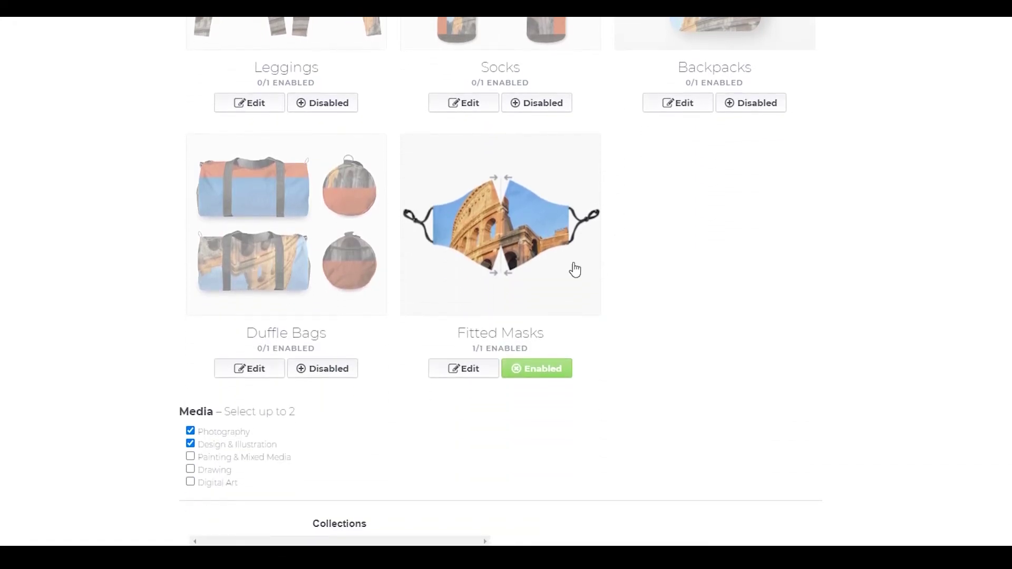
scroll(361, 302, down, 5)
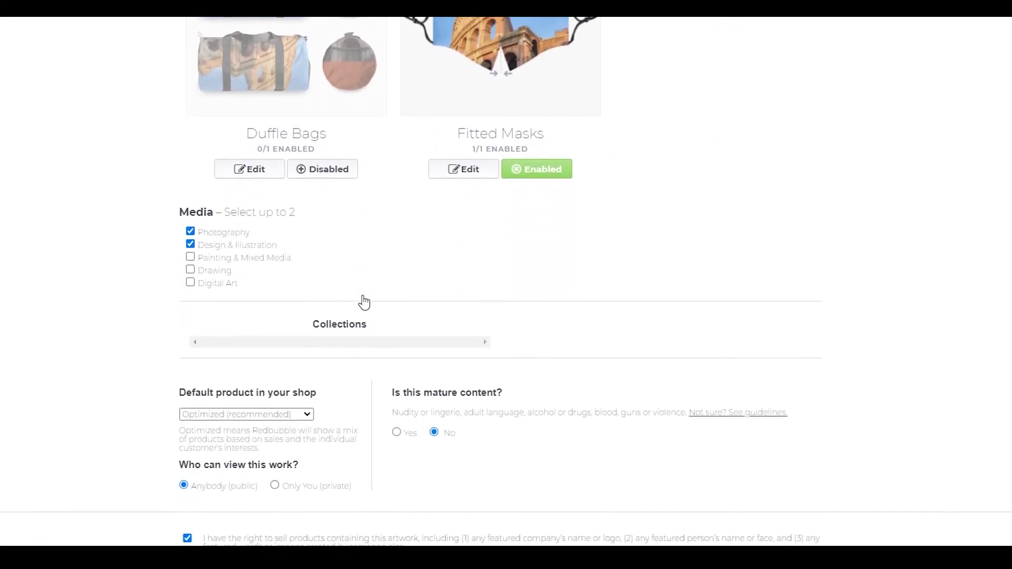
click(746, 521)
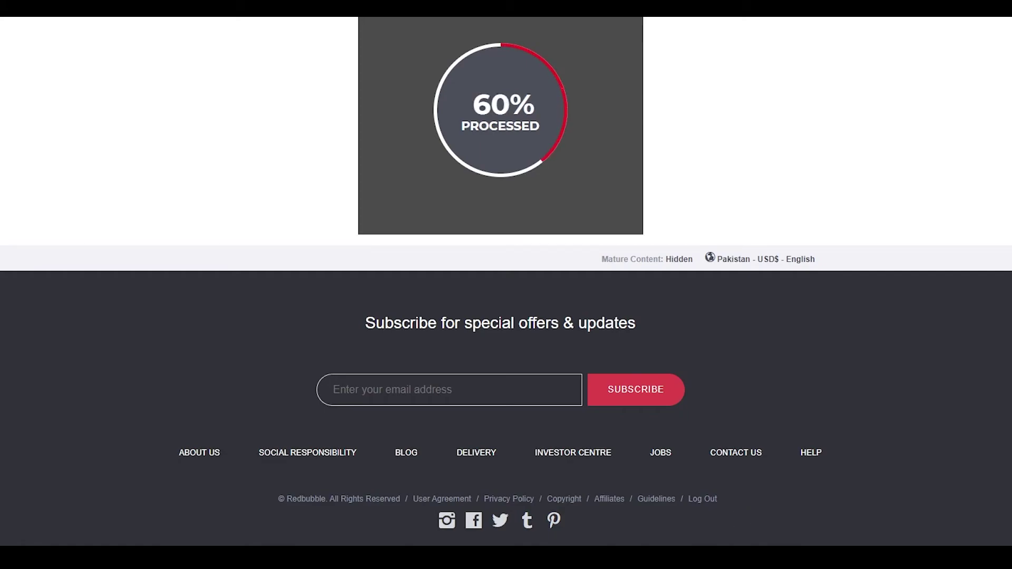
scroll(506, 284, up, 3)
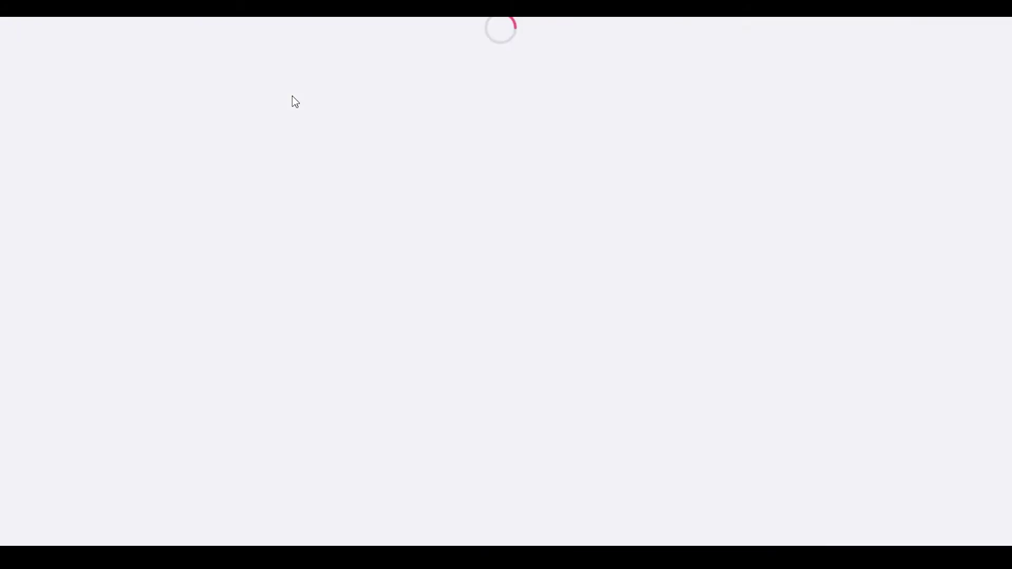
- Look over the ROME BACK IN SPAIN product images on the page for sharing the work
scroll(511, 120, down, 9)
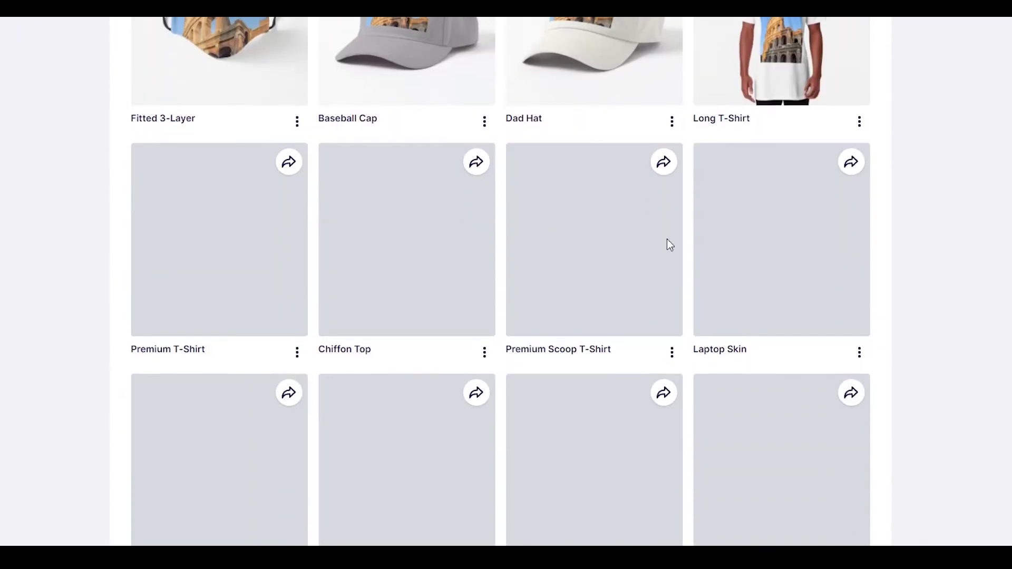
scroll(832, 294, up, 3)
scroll(832, 294, up, 7)
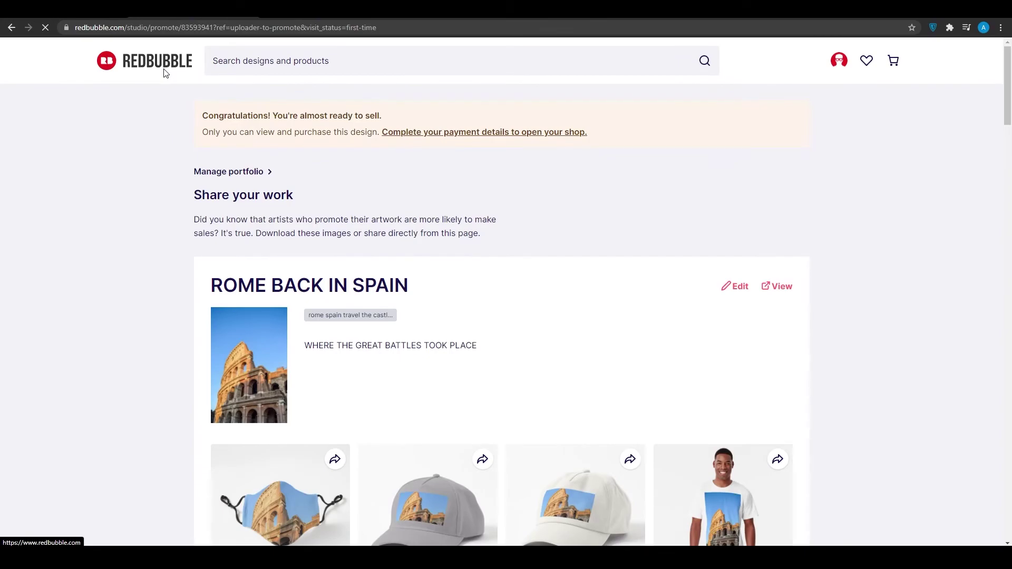
- Return to the Redbubble home page and open the portfolio management page listing the uploaded works
click(165, 73)
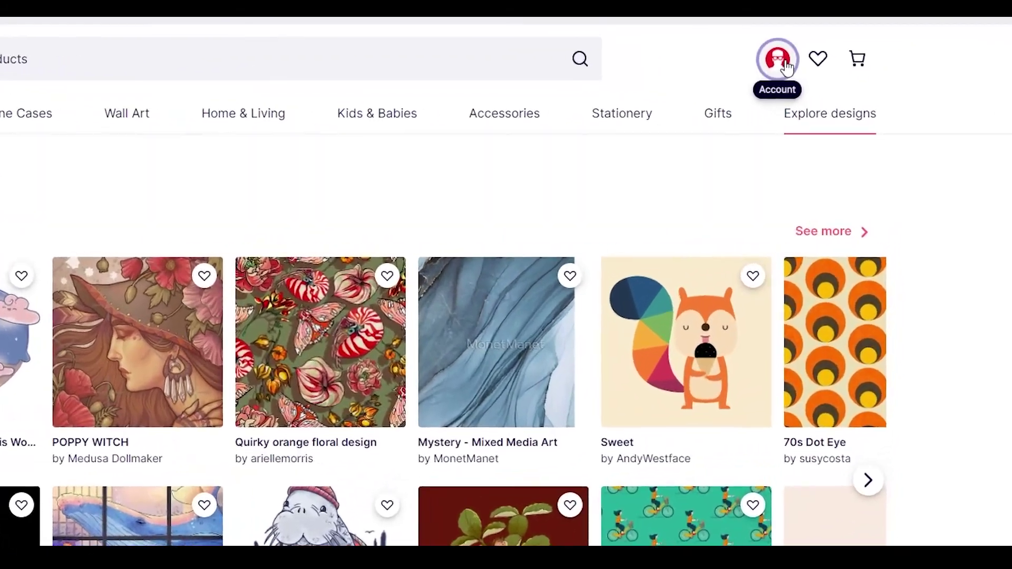
click(807, 76)
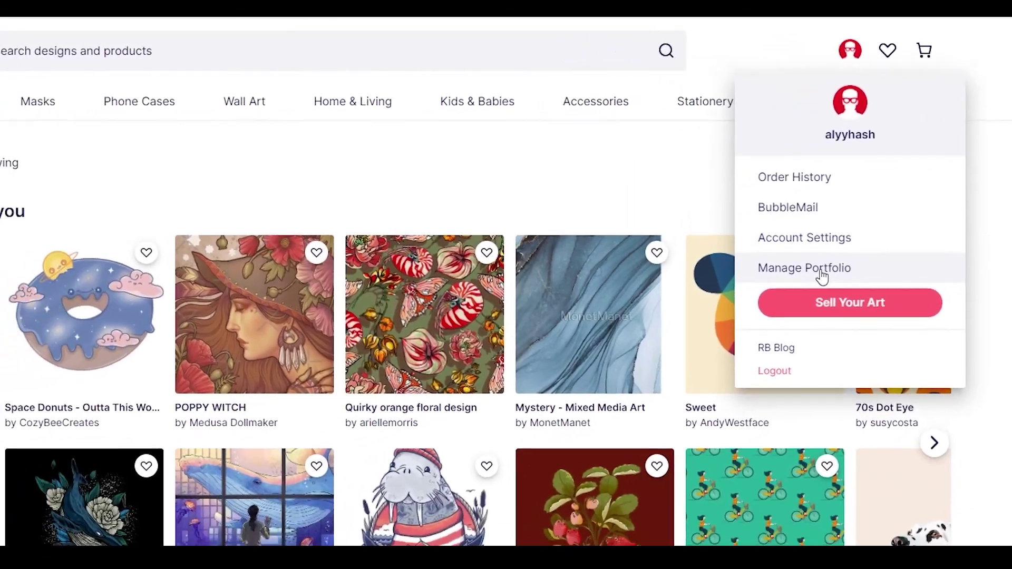
click(736, 308)
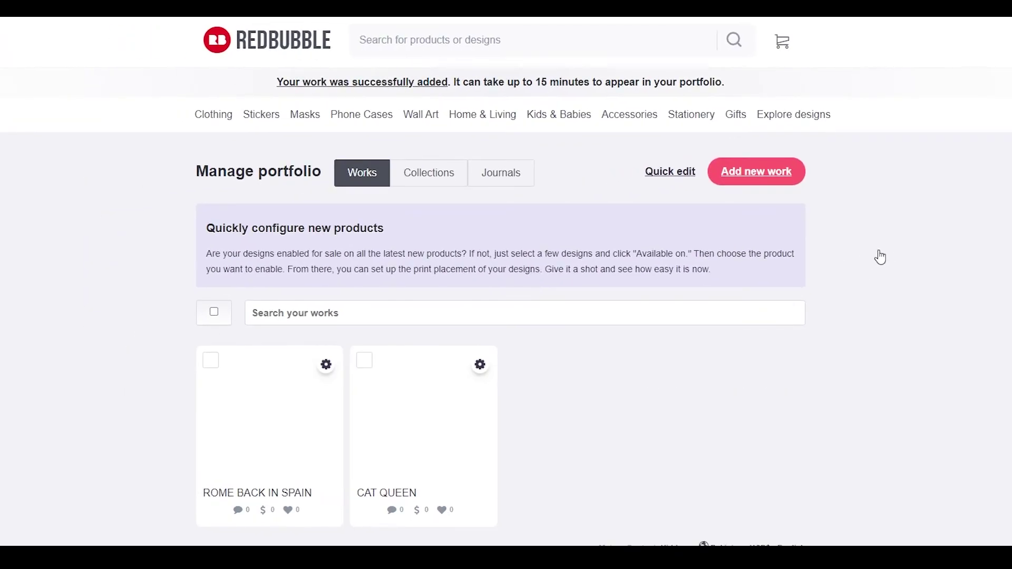
scroll(883, 257, down, 3)
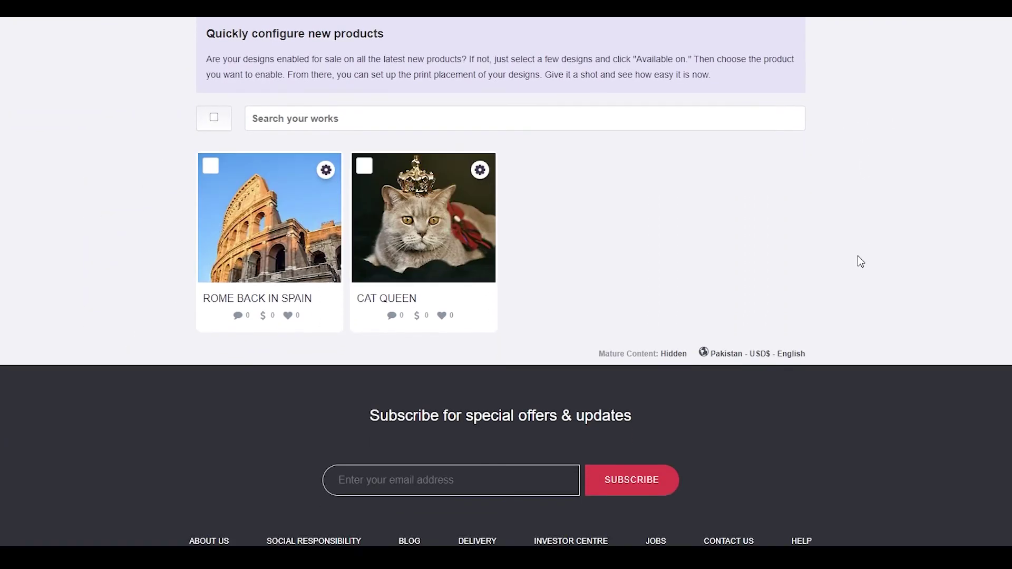
- Select the CAT QUEEN work to show the bulk actions, clear the selection, and view the work's individual options
click(415, 234)
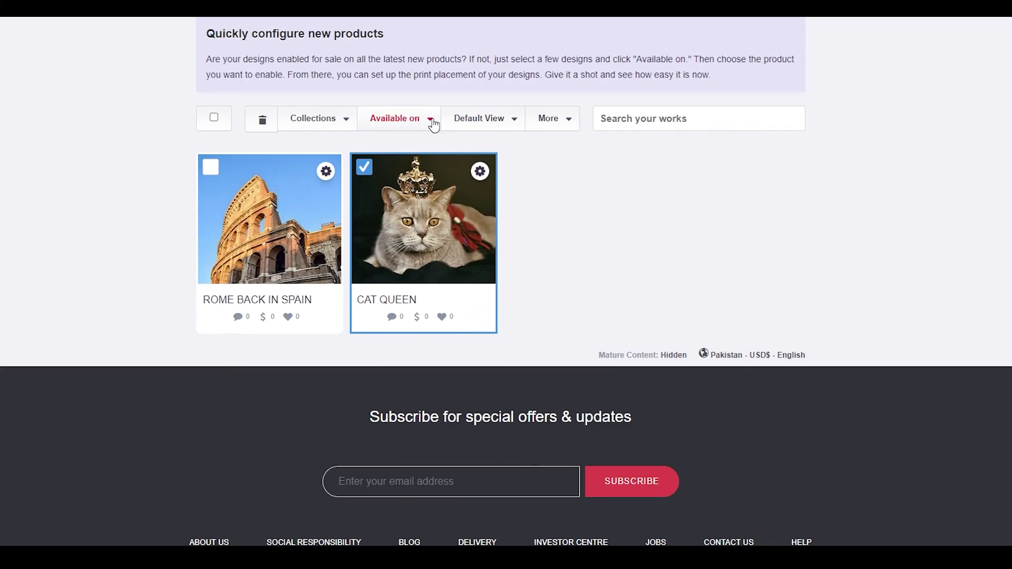
click(401, 307)
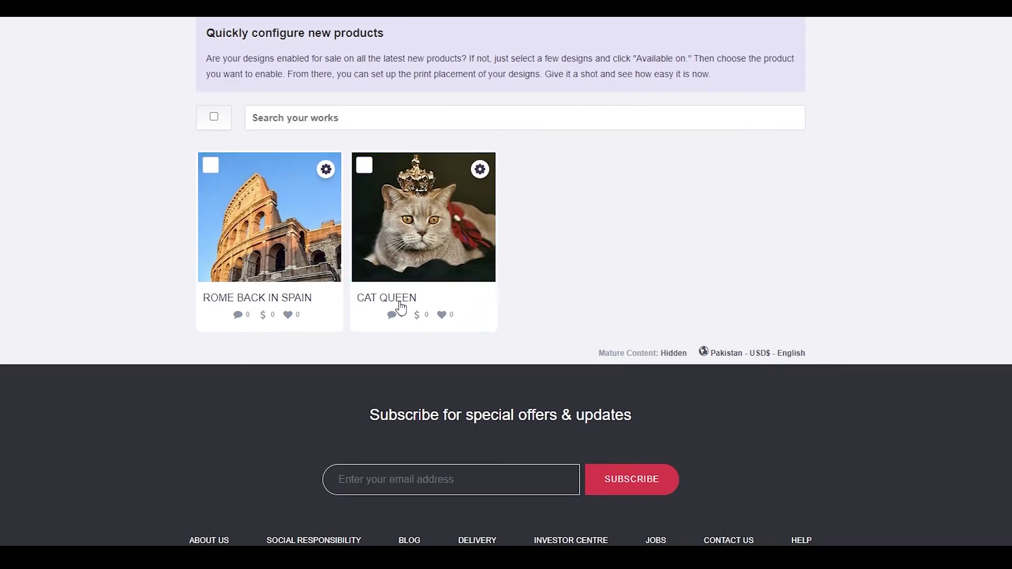
click(480, 172)
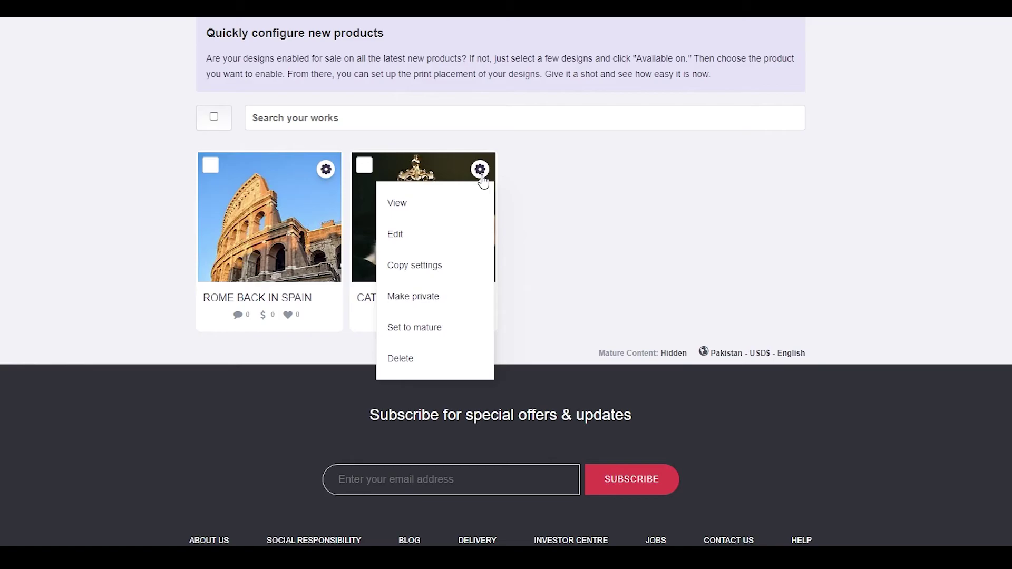
scroll(599, 287, up, 3)
click(665, 362)
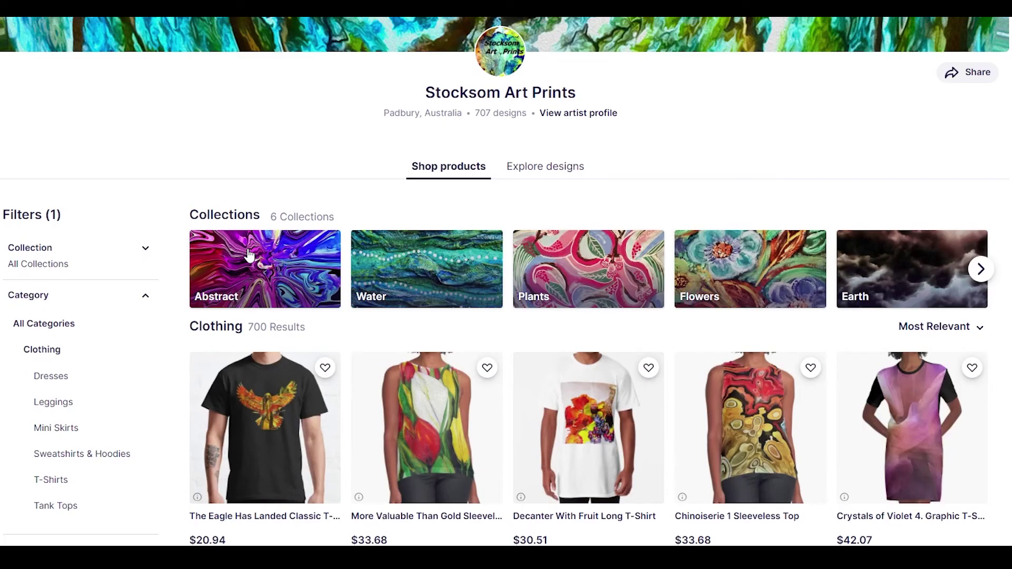
- Open the More Valuable Than Gold Sleeveless Top from the Stocksom Art Prints clothing products and look over its product page
scroll(250, 255, down, 3)
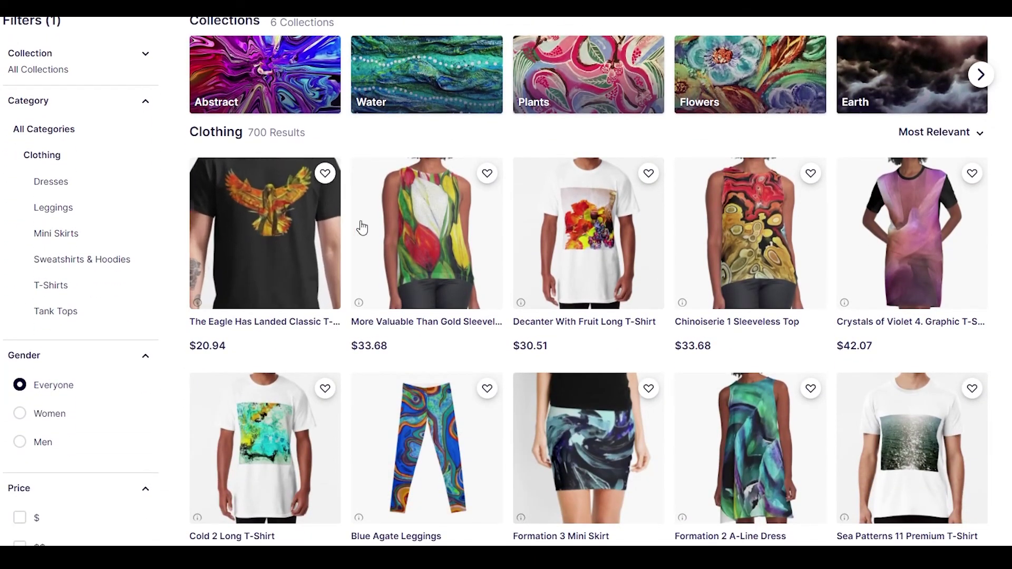
click(411, 336)
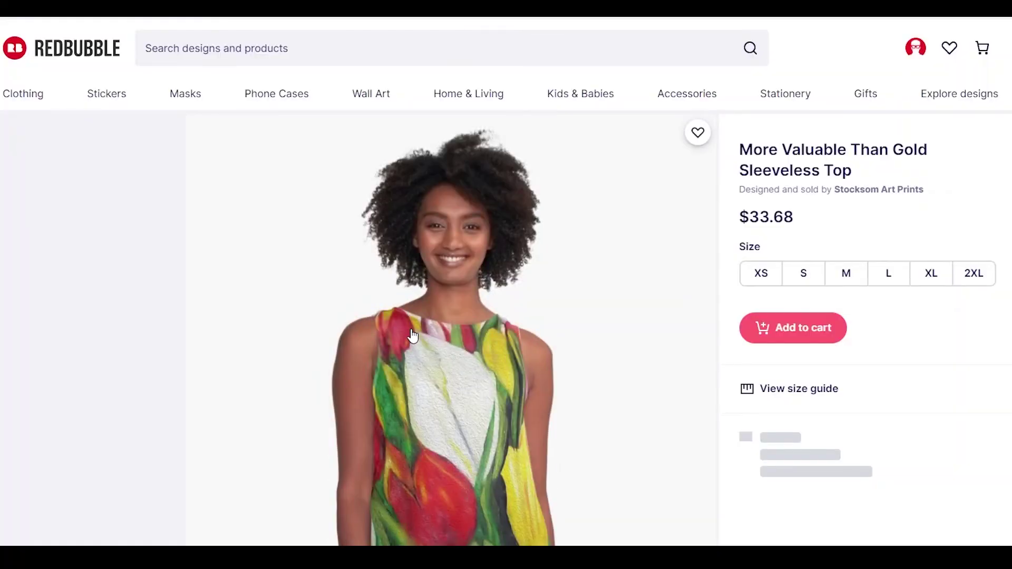
scroll(413, 336, down, 5)
scroll(413, 334, up, 5)
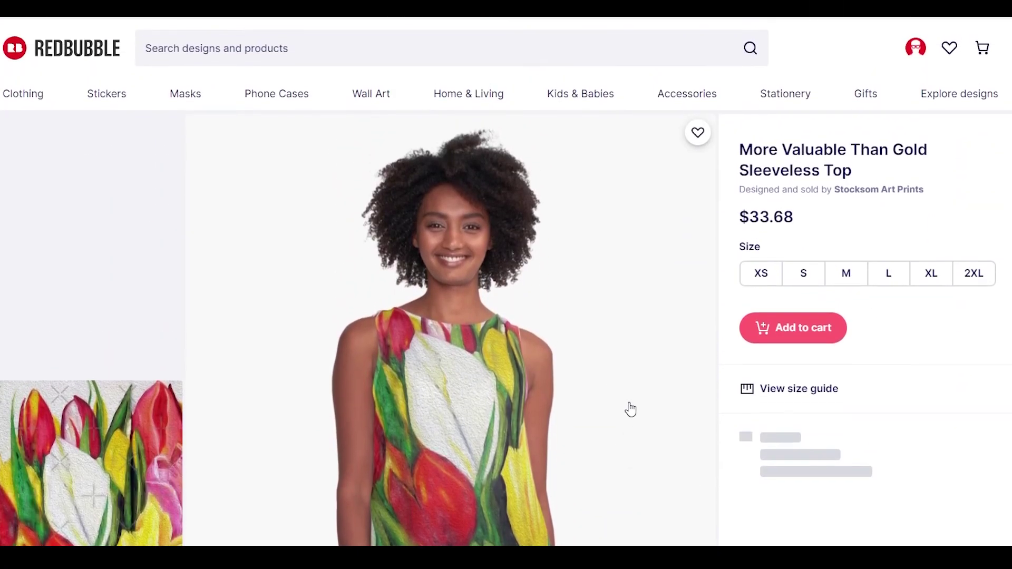
scroll(628, 410, down, 1)
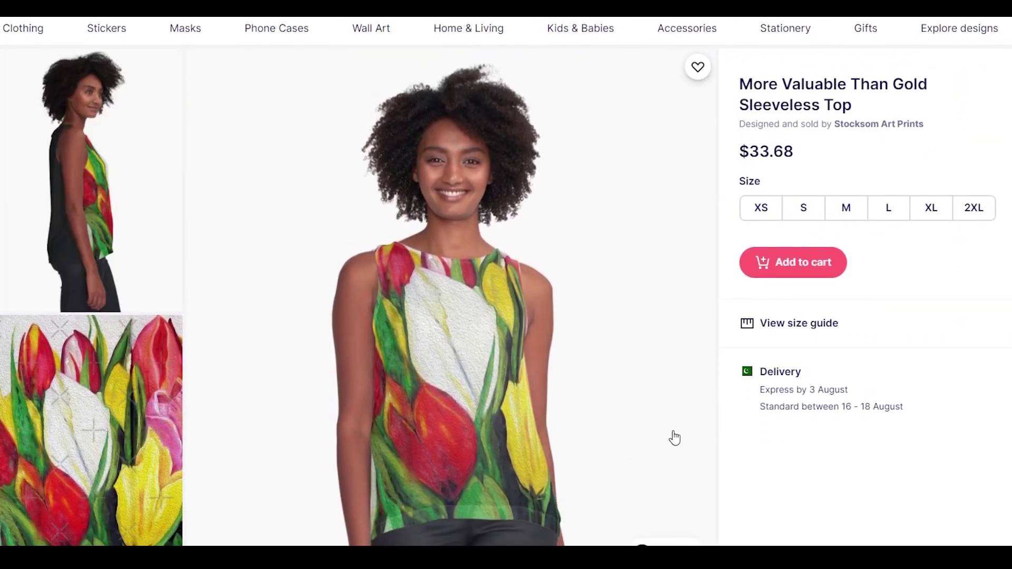
- Add the More Valuable Than Gold Sleeveless Top to the cart in size M
click(802, 266)
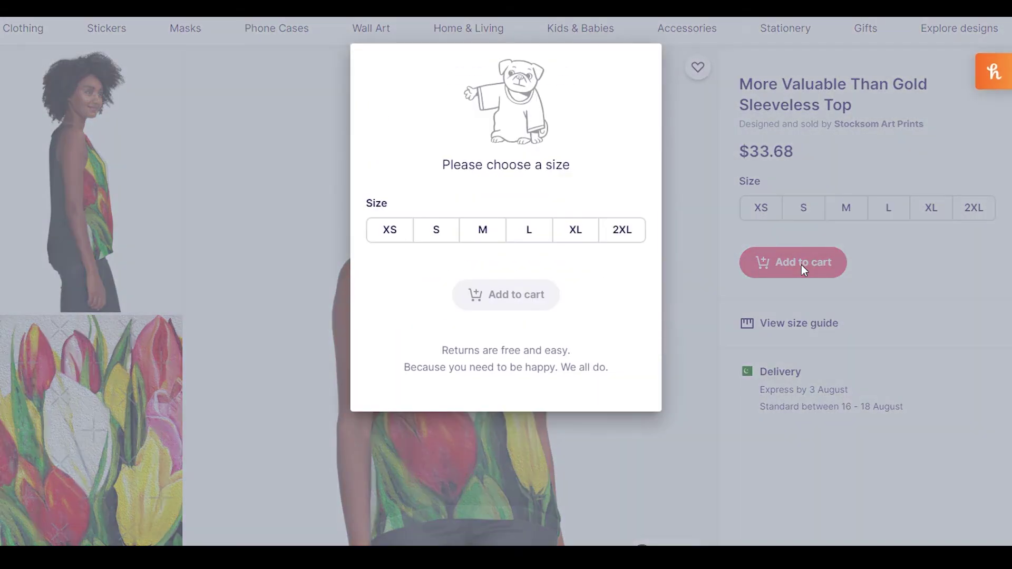
click(487, 232)
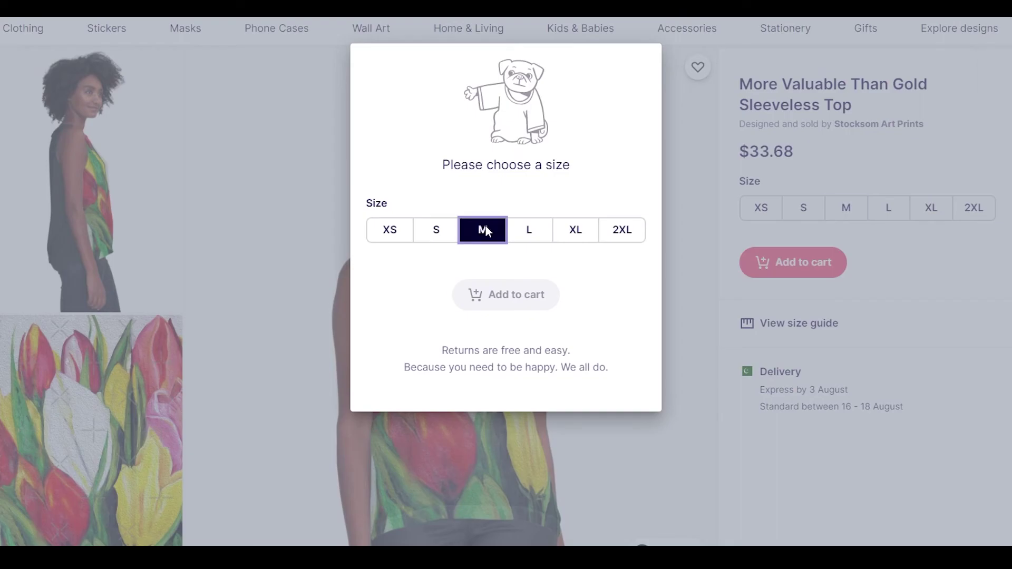
click(509, 293)
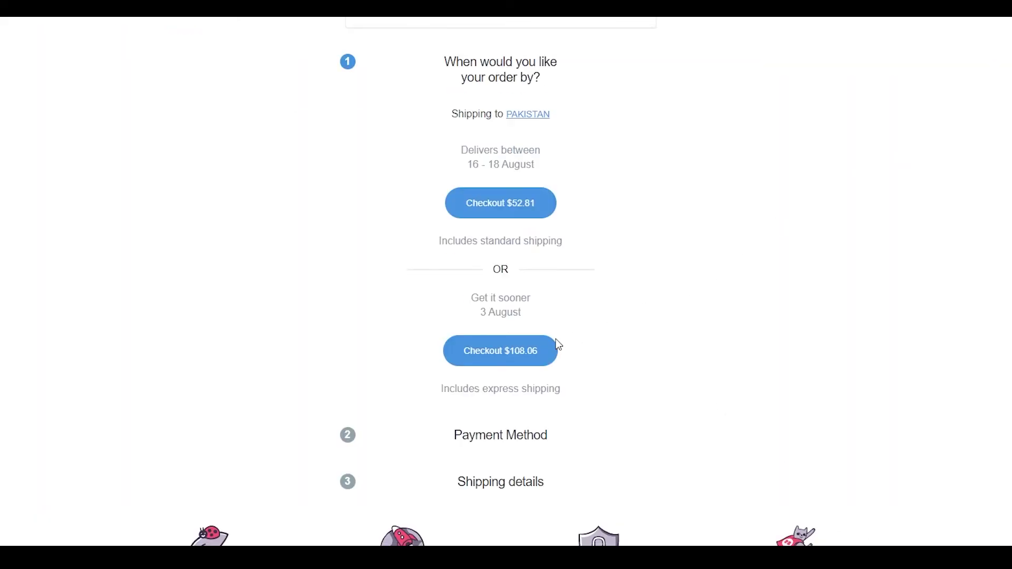
- Choose the standard shipping checkout for the sleeveless top order and return to the Redbubble home page without paying
click(483, 212)
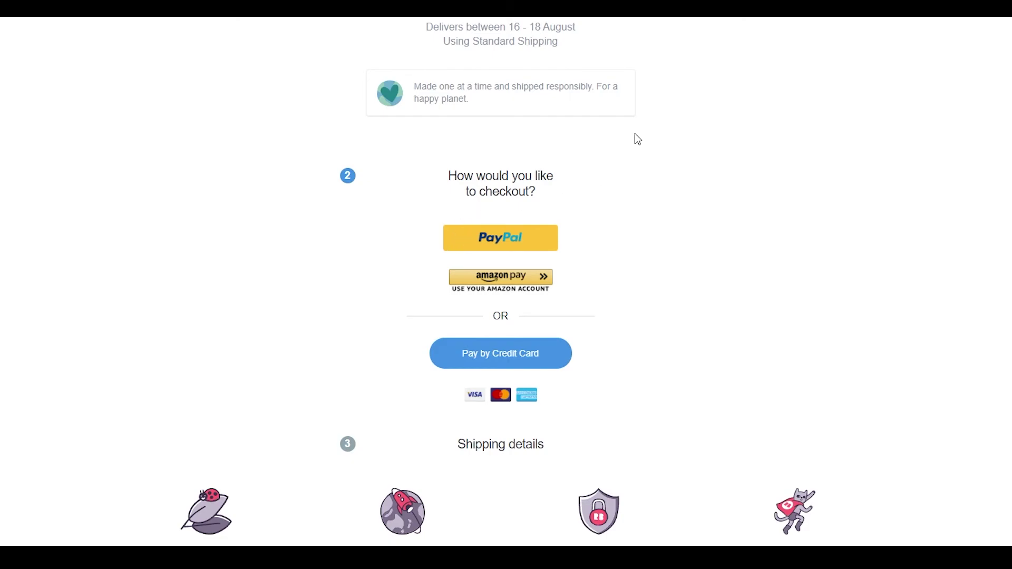
scroll(382, 158, up, 5)
scroll(382, 156, up, 4)
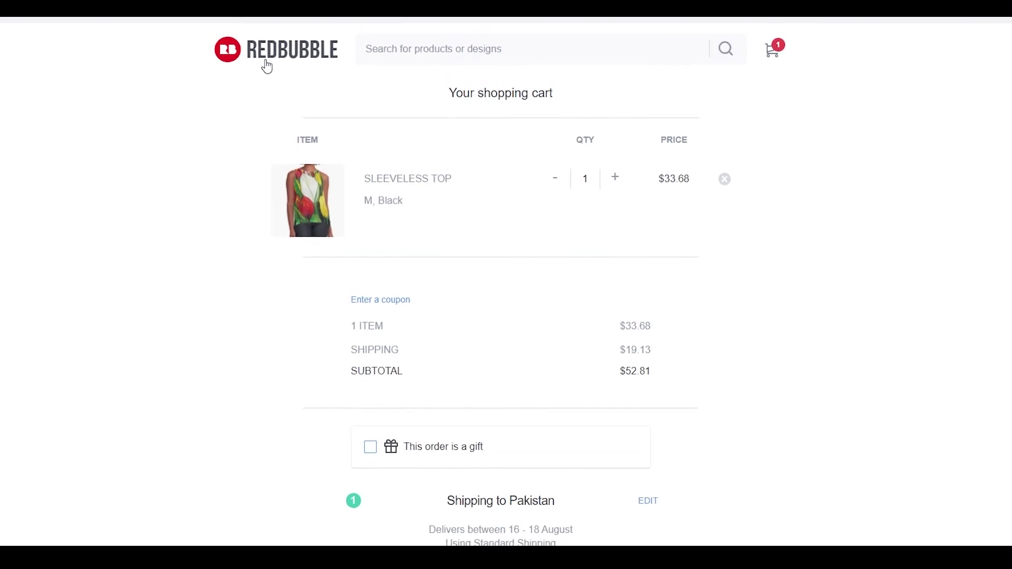
click(267, 64)
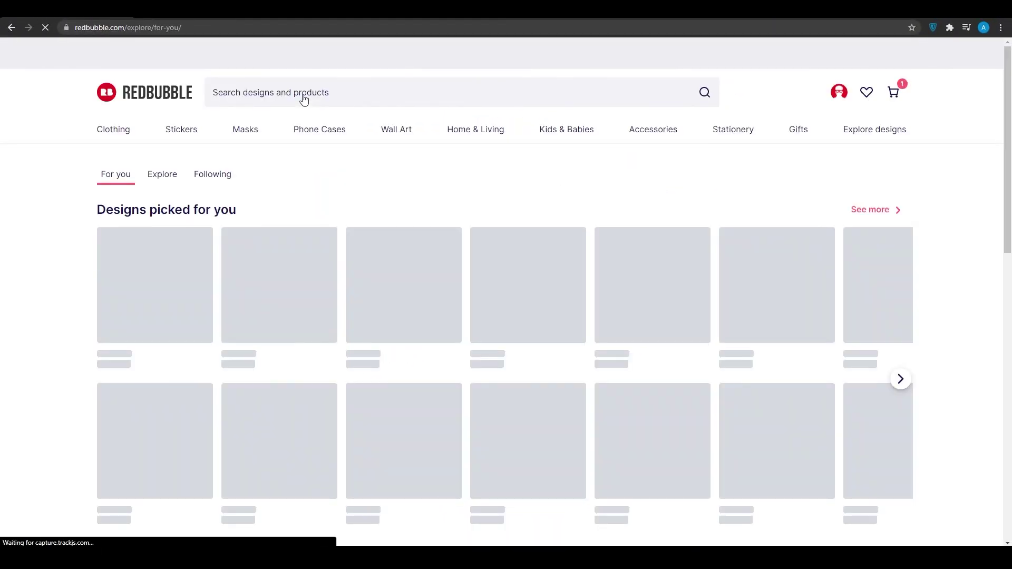